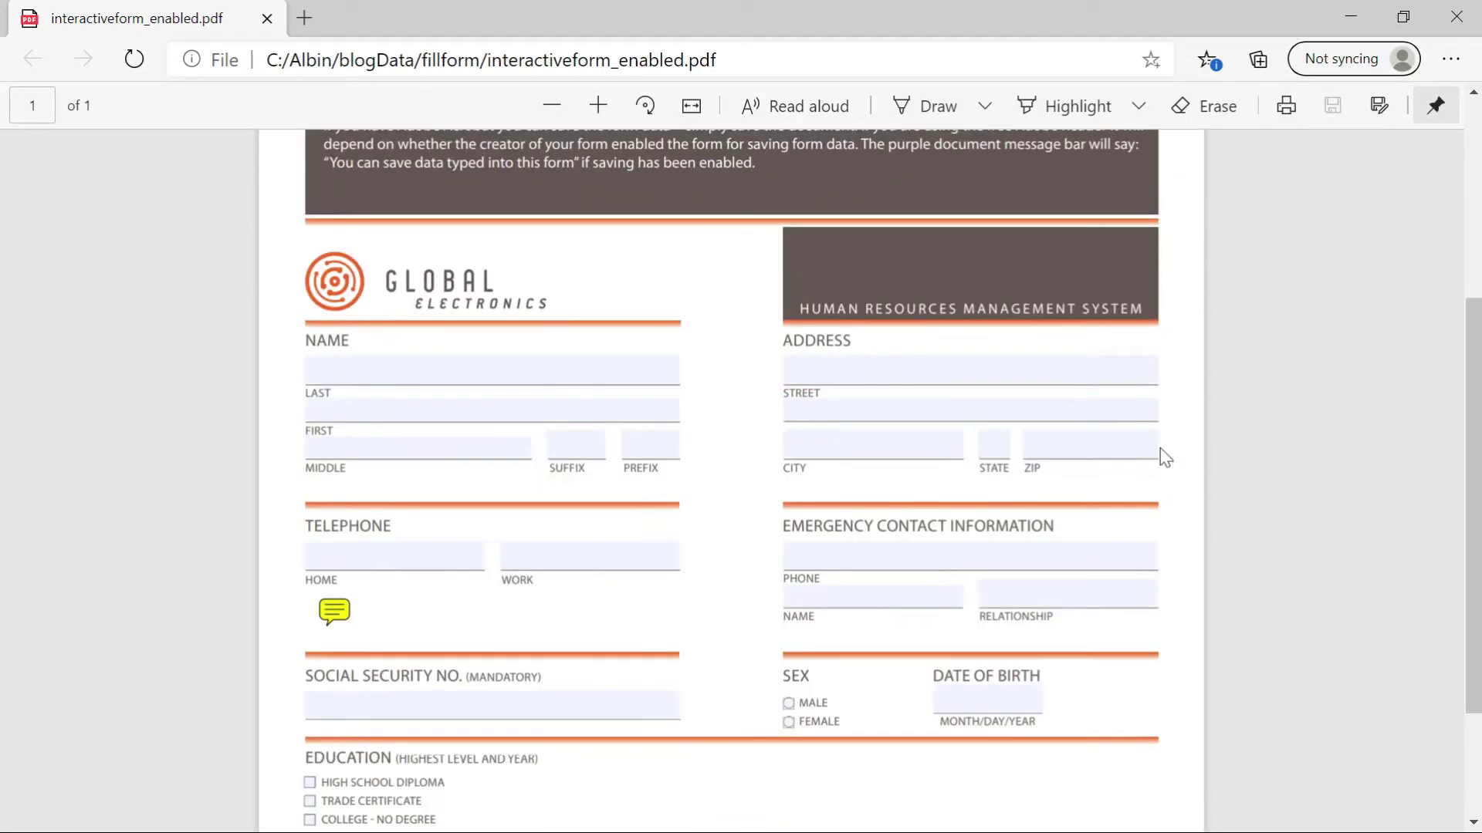
Open interactiveform_enabled.pdf from the fillform folder with Google Chrome
click(1053, 444)
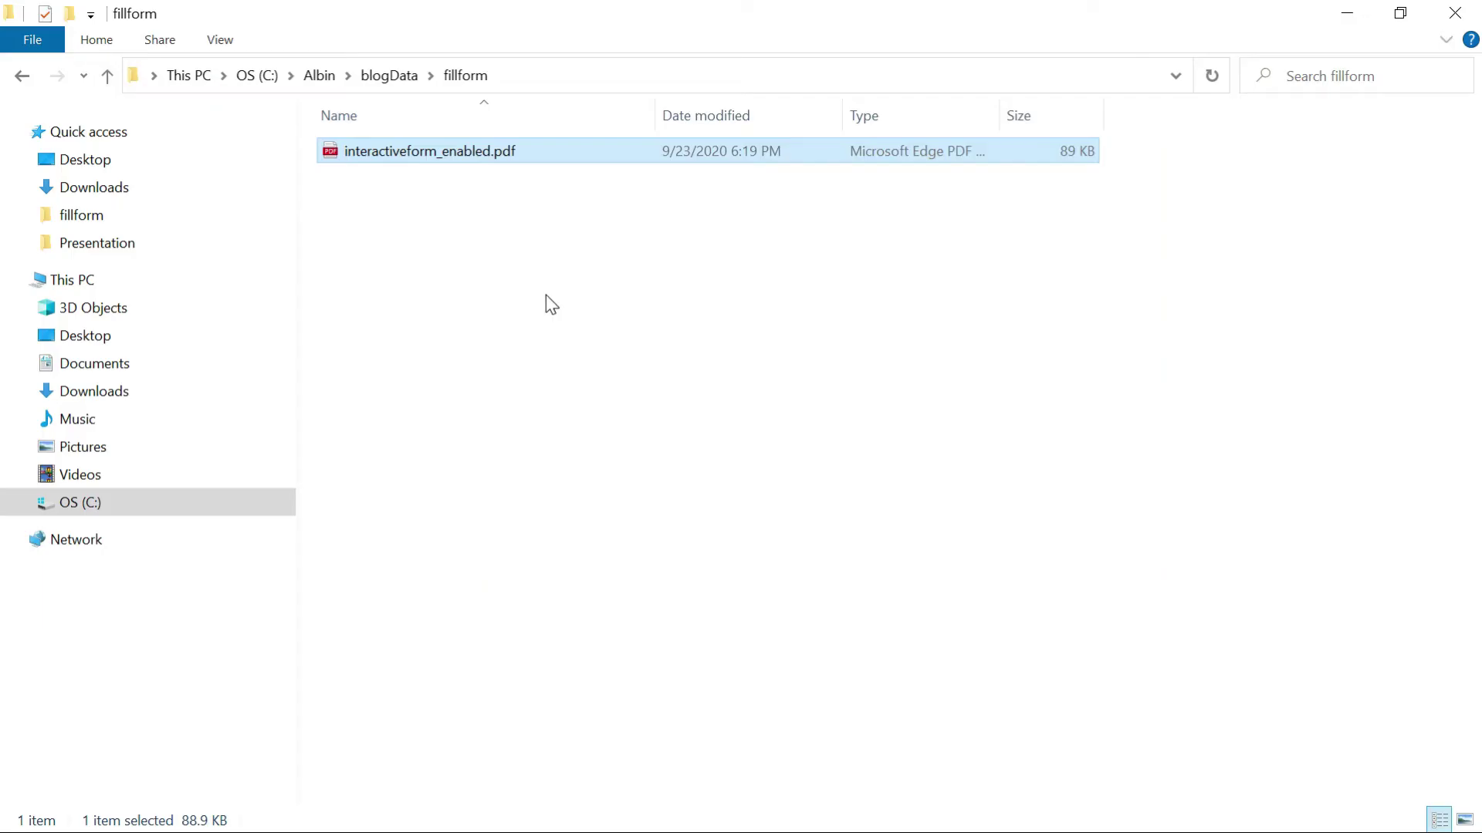
right_click(416, 156)
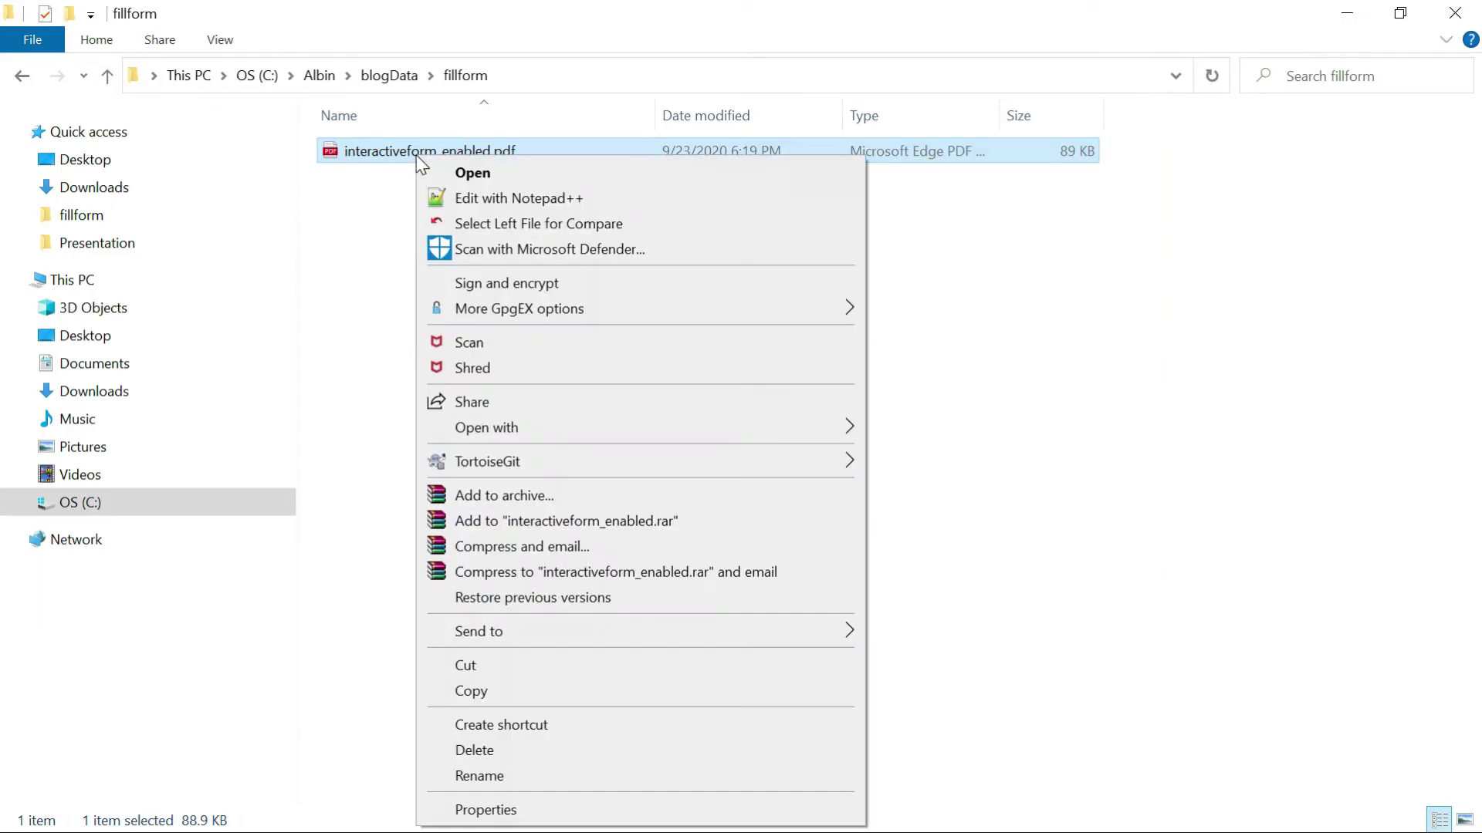
mouse_move(522, 433)
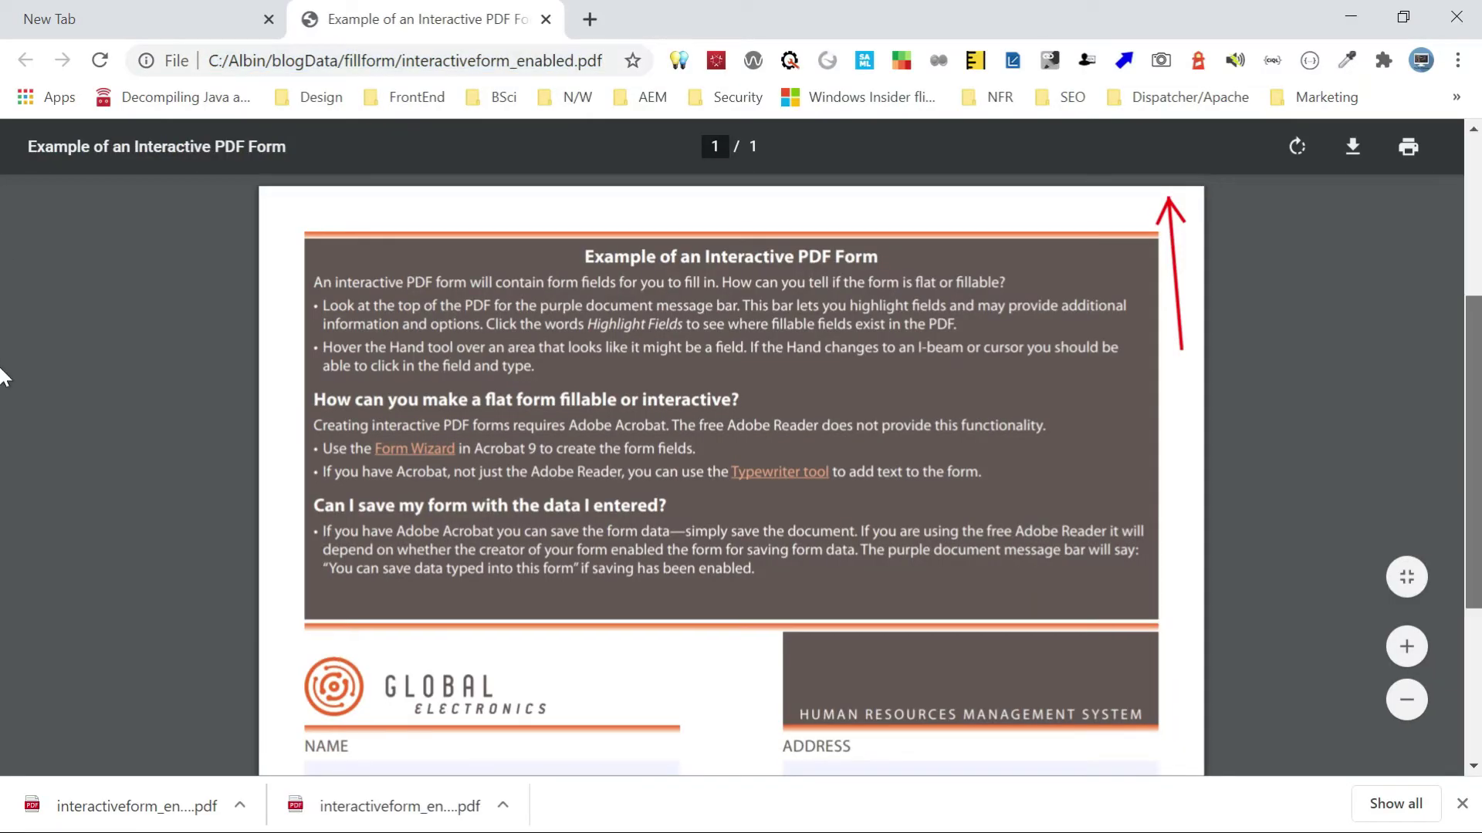
Enter test in both the LAST and FIRST name fields of the form
scroll(0, 374, down, 4)
click(382, 433)
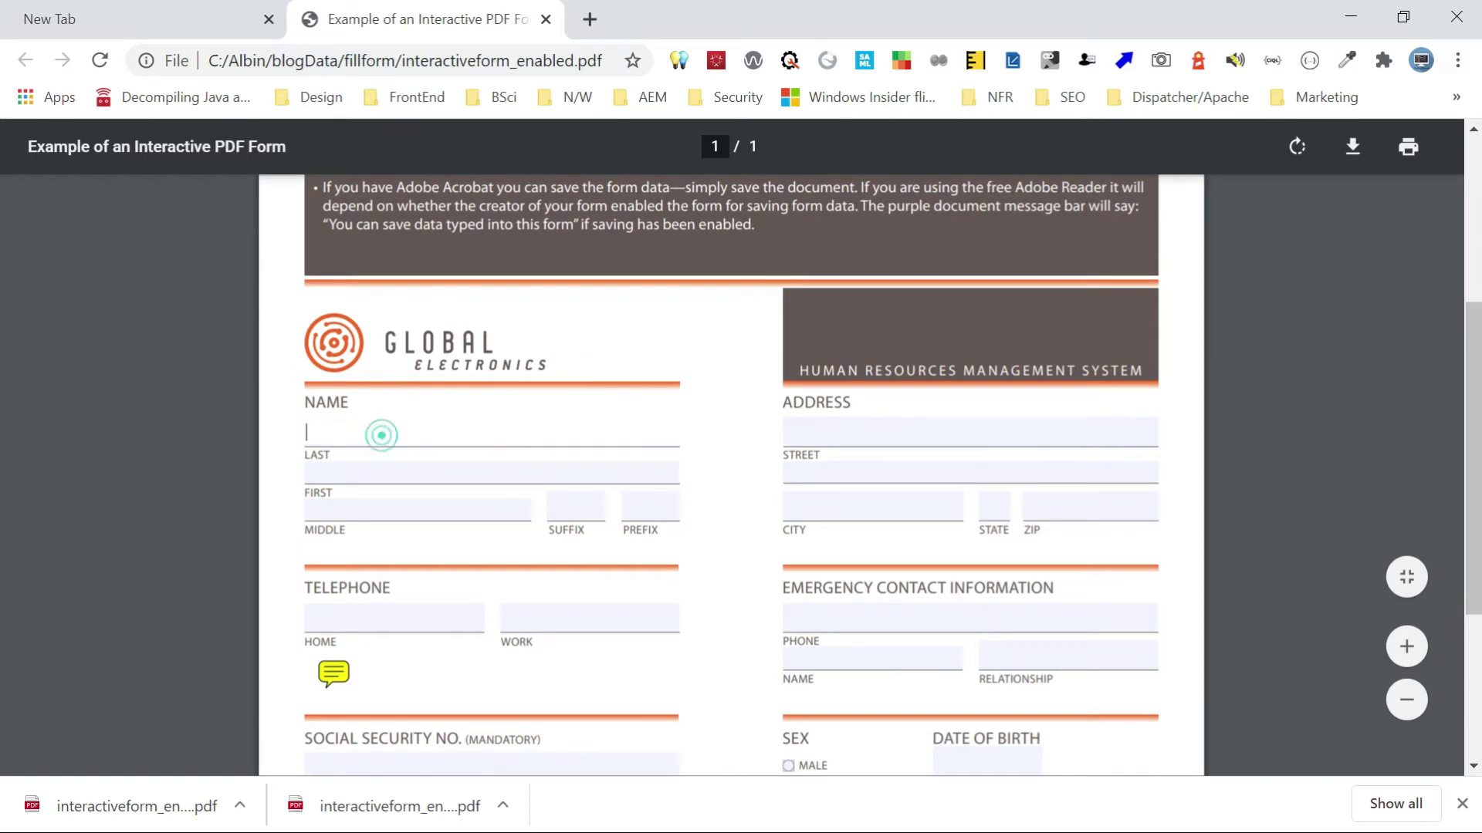
text(test)
click(347, 472)
text(test)
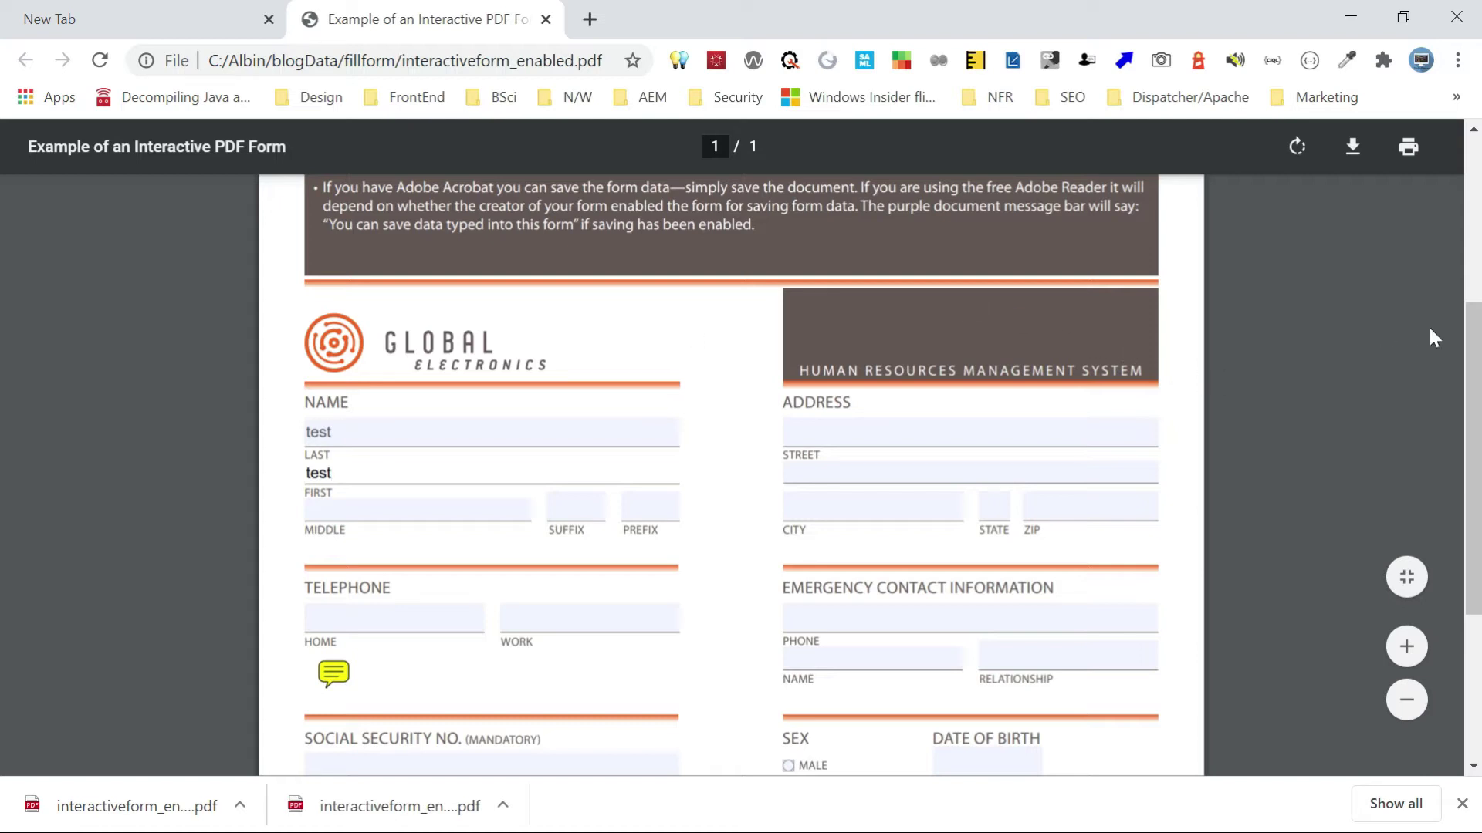
Save a copy of the form to the Desktop as interactiveform_enabled_ch1.pdf
key(ctrl+s)
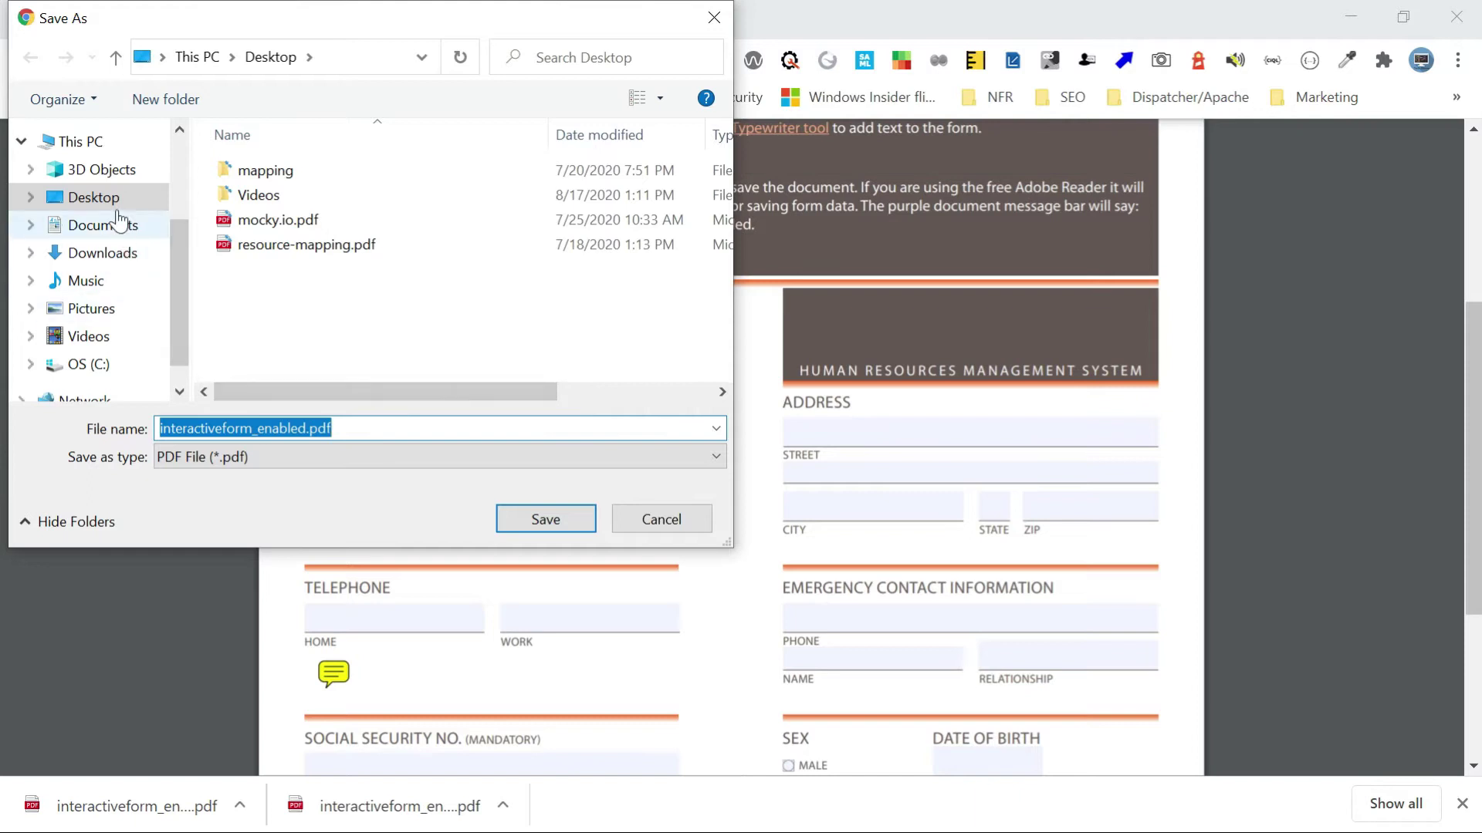
click(305, 428)
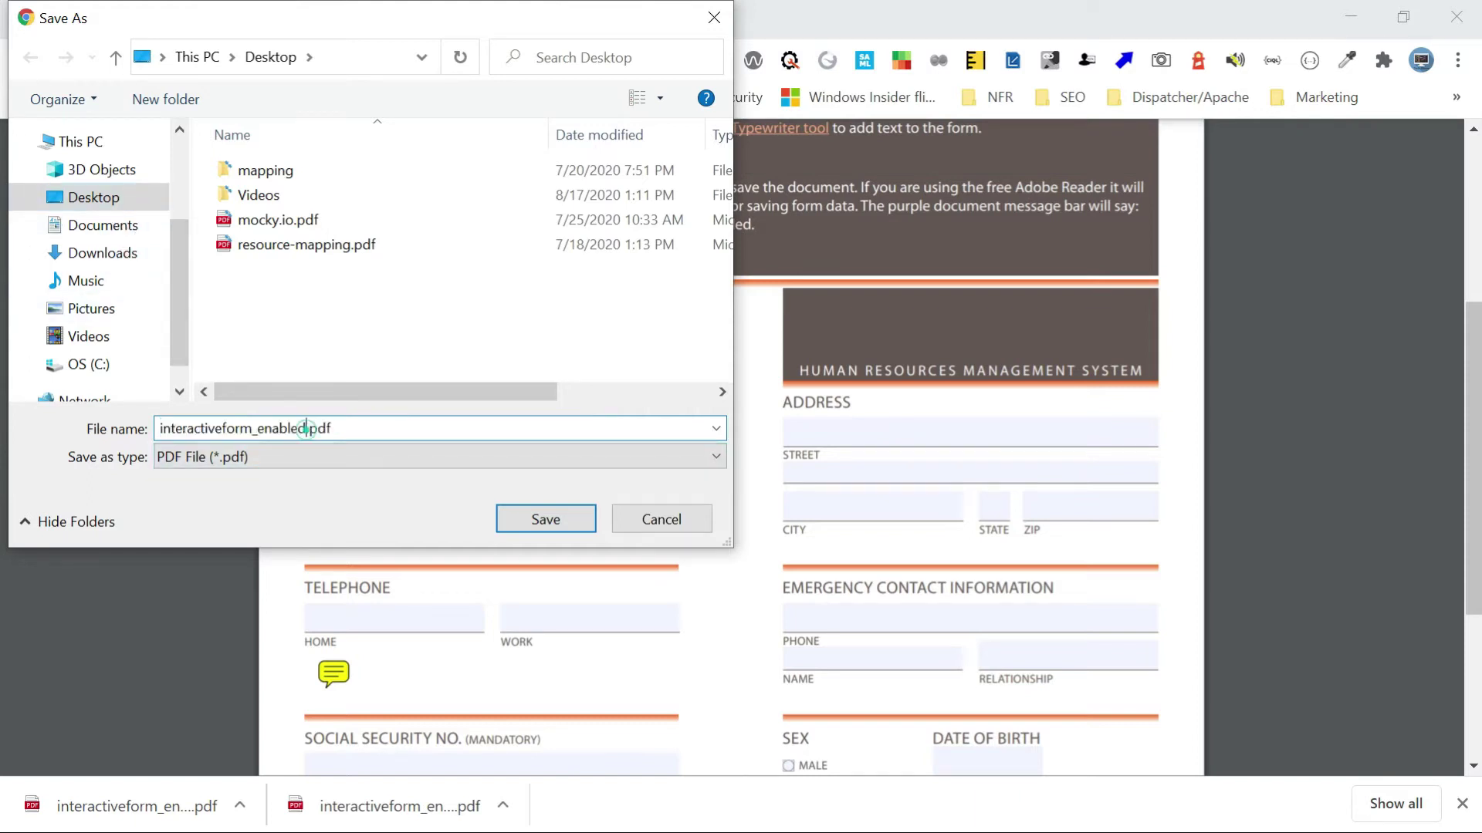
text(_ch1)
click(542, 518)
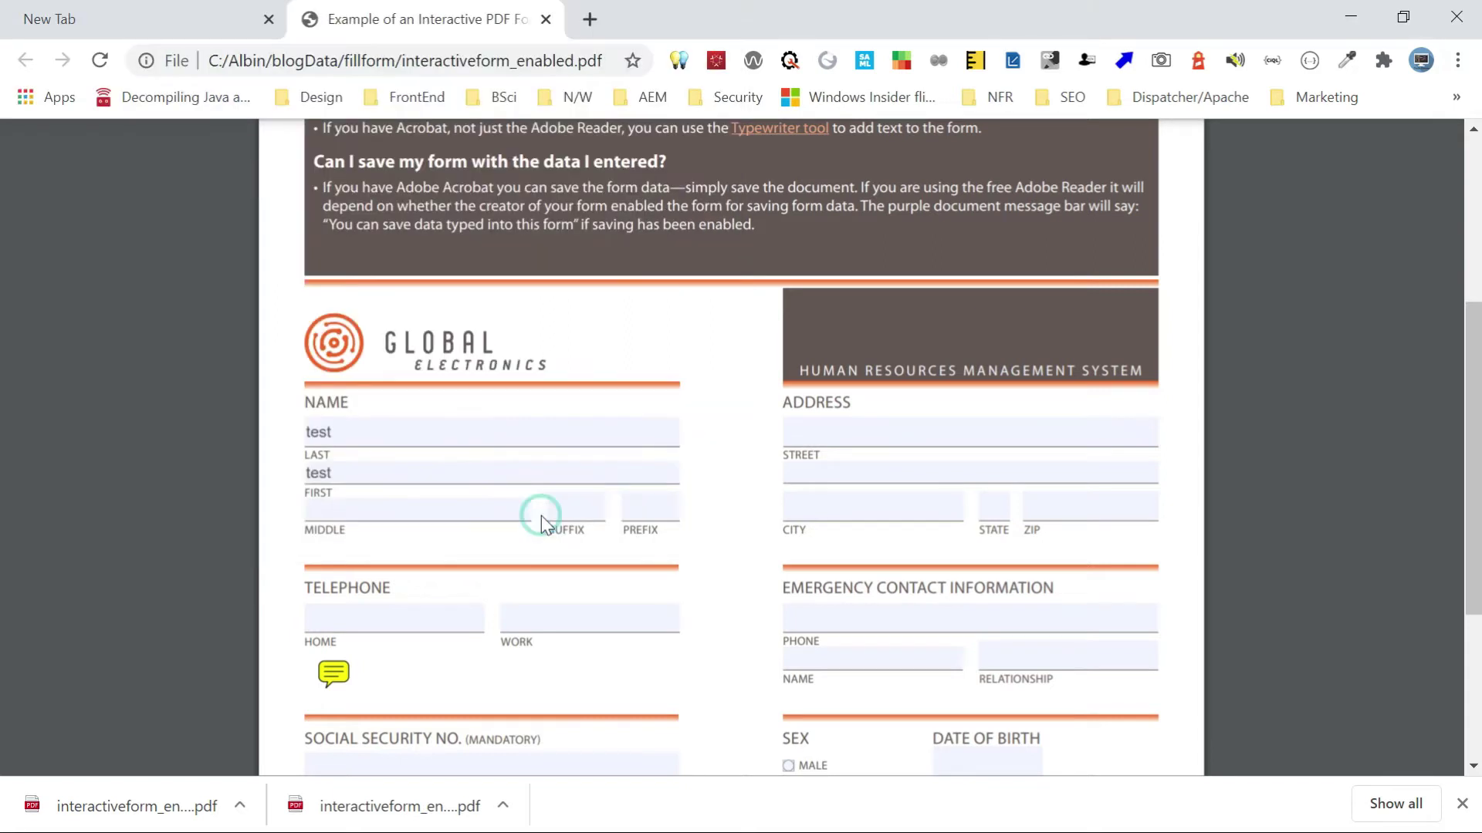
Check the saved interactiveform_enabled_ch1.pdf copy, then return to the original filled form tab
click(88, 805)
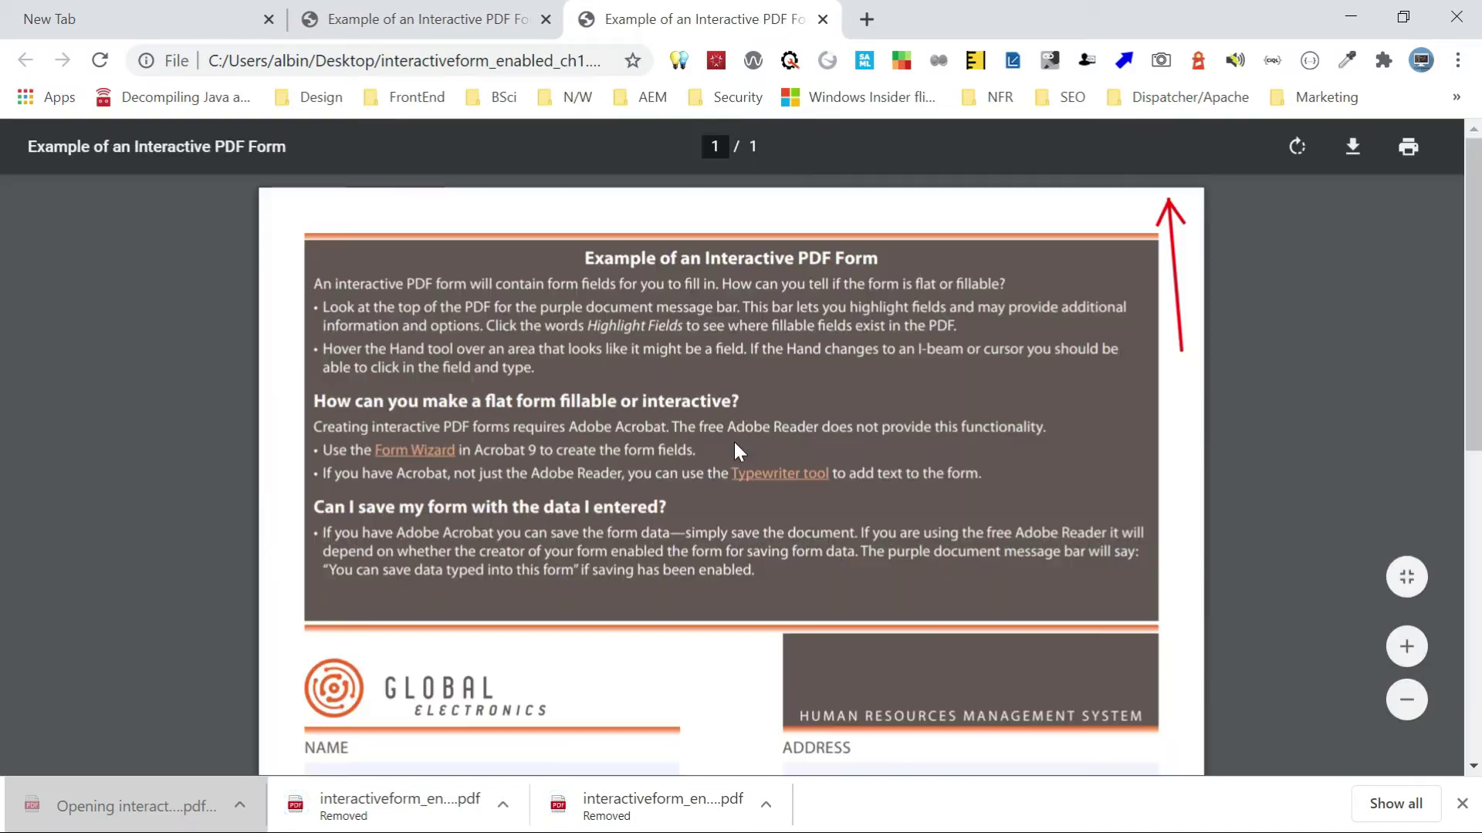
drag(1476, 255, 1467, 328)
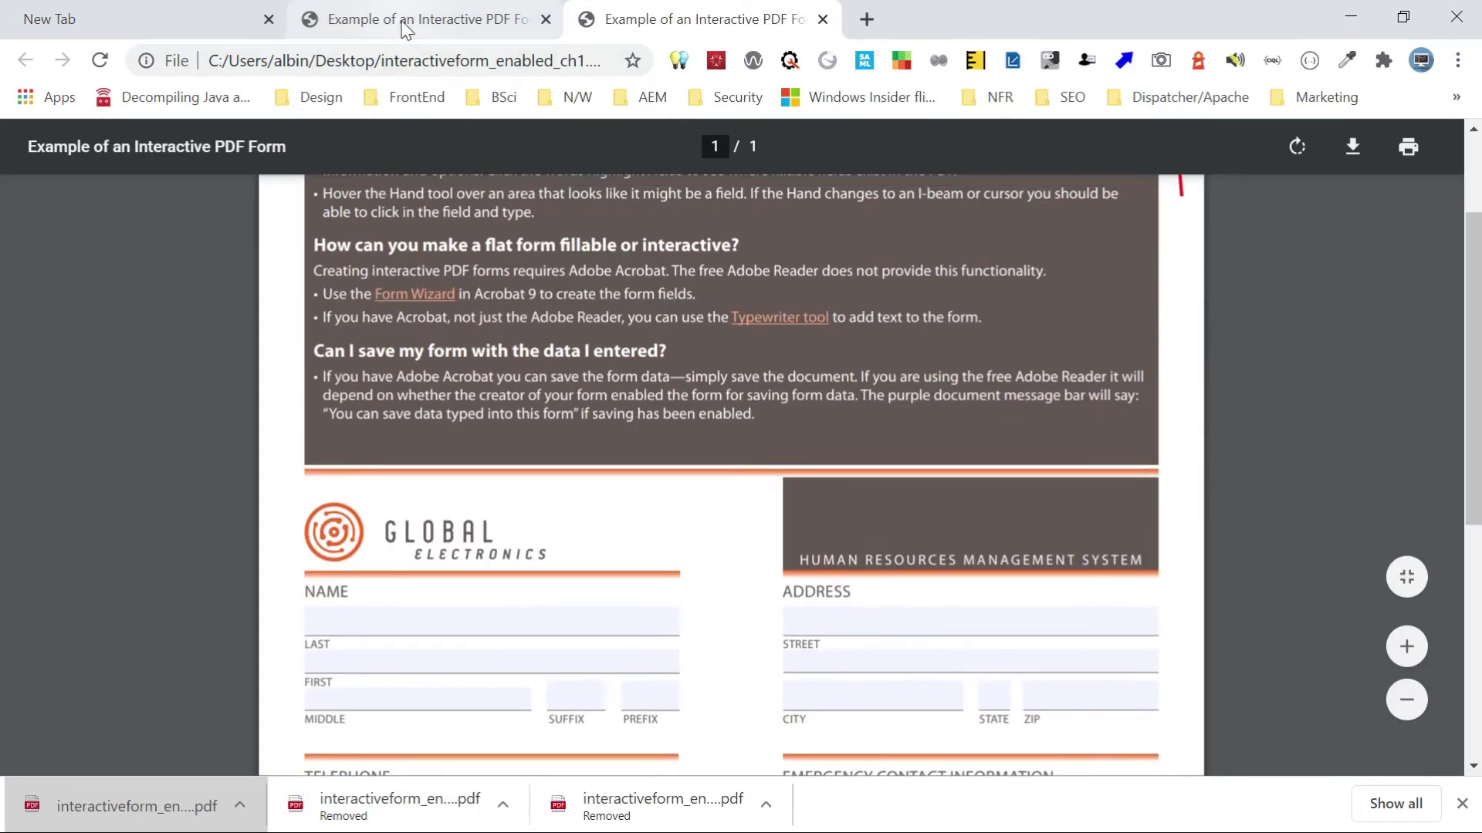
click(402, 23)
scroll(1389, 232, up, 5)
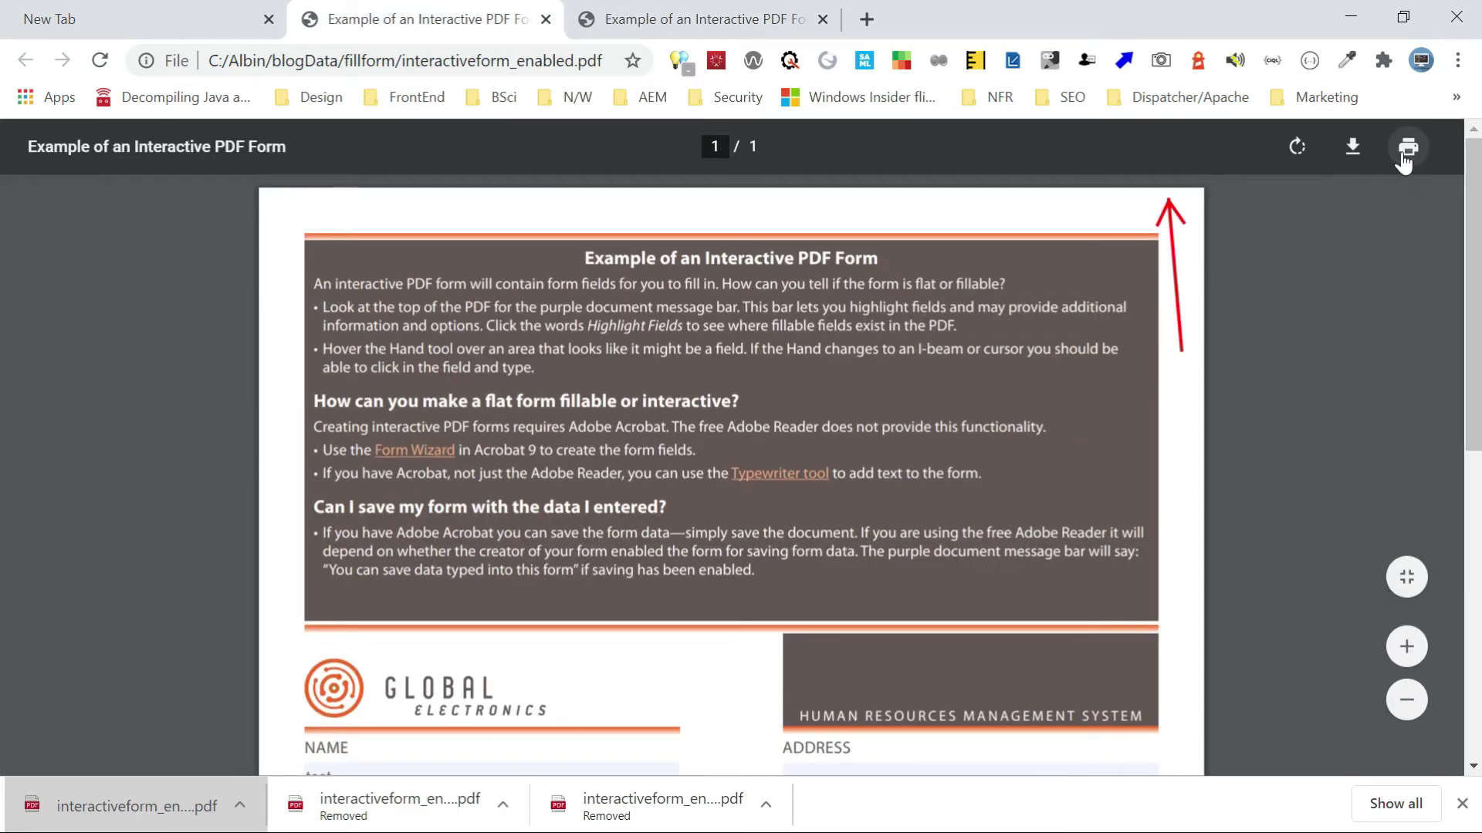
Print the filled form to PDF as Example of an Interactive PDF Form.pdf on the Desktop
click(1404, 162)
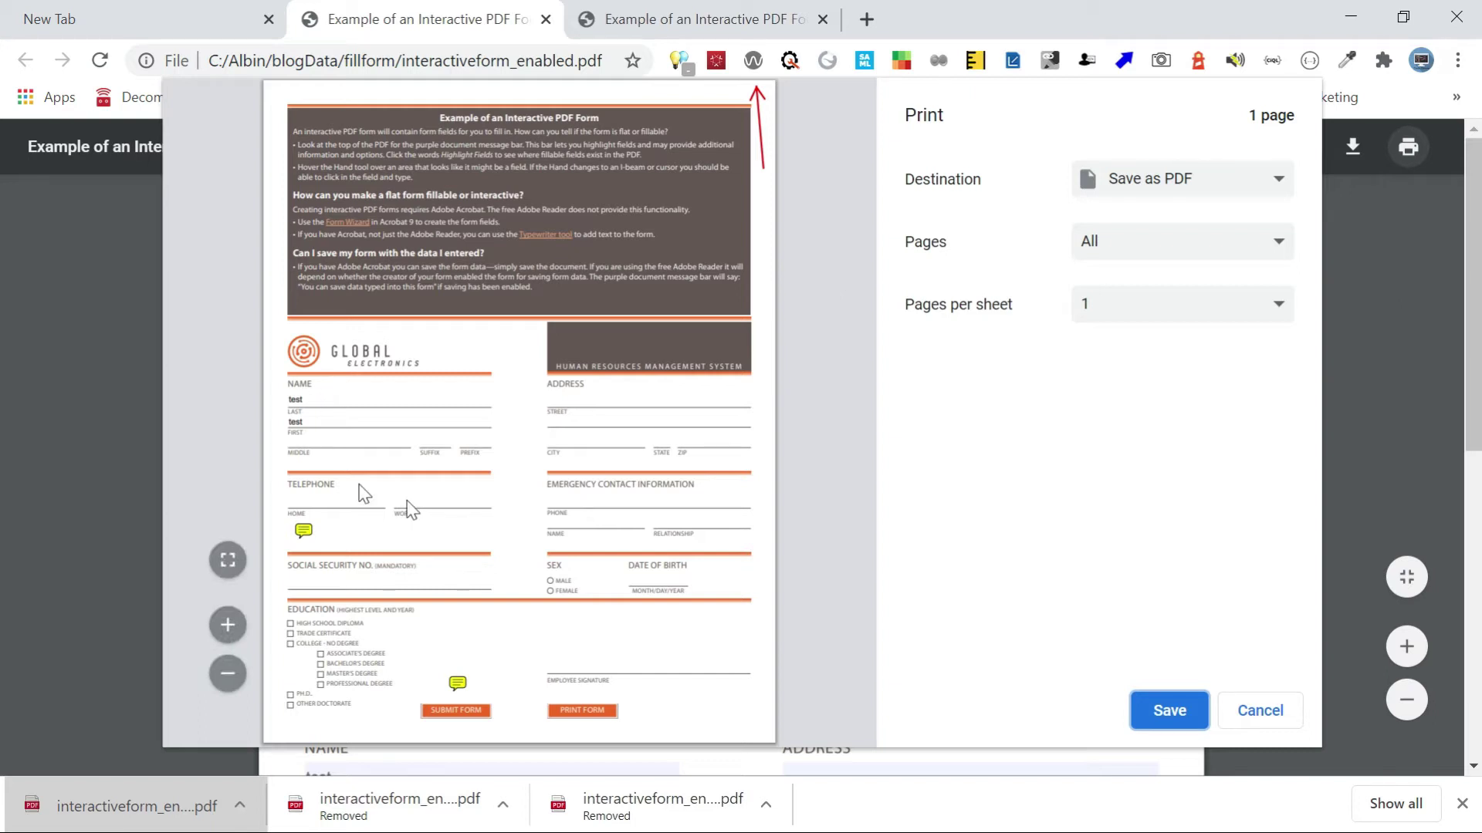
click(1167, 708)
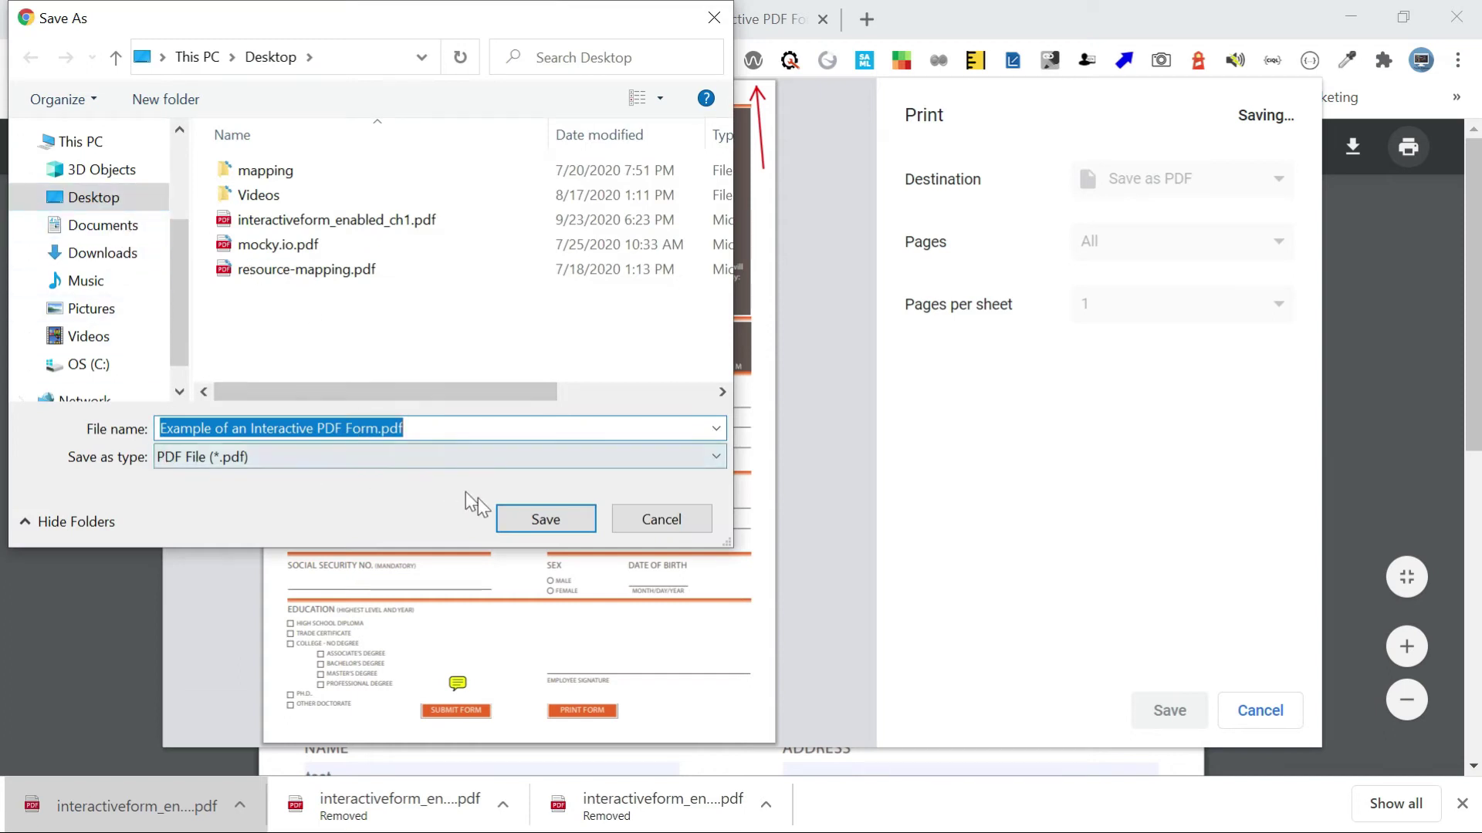
click(545, 519)
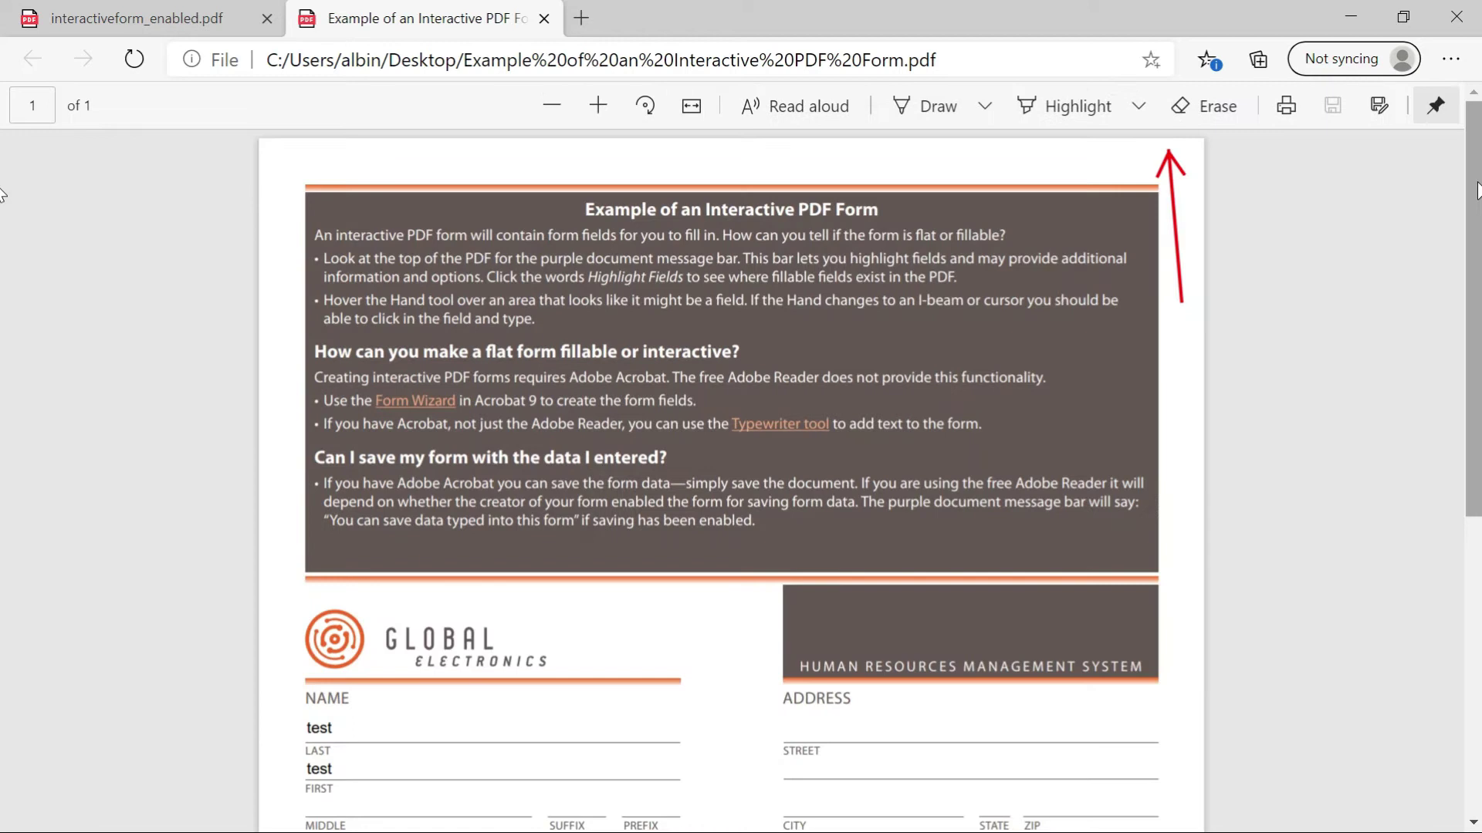
Review the printed copy, then open interactiveform_enabled.pdf from the fillform folder in Microsoft Edge
scroll(1476, 181, down, 3)
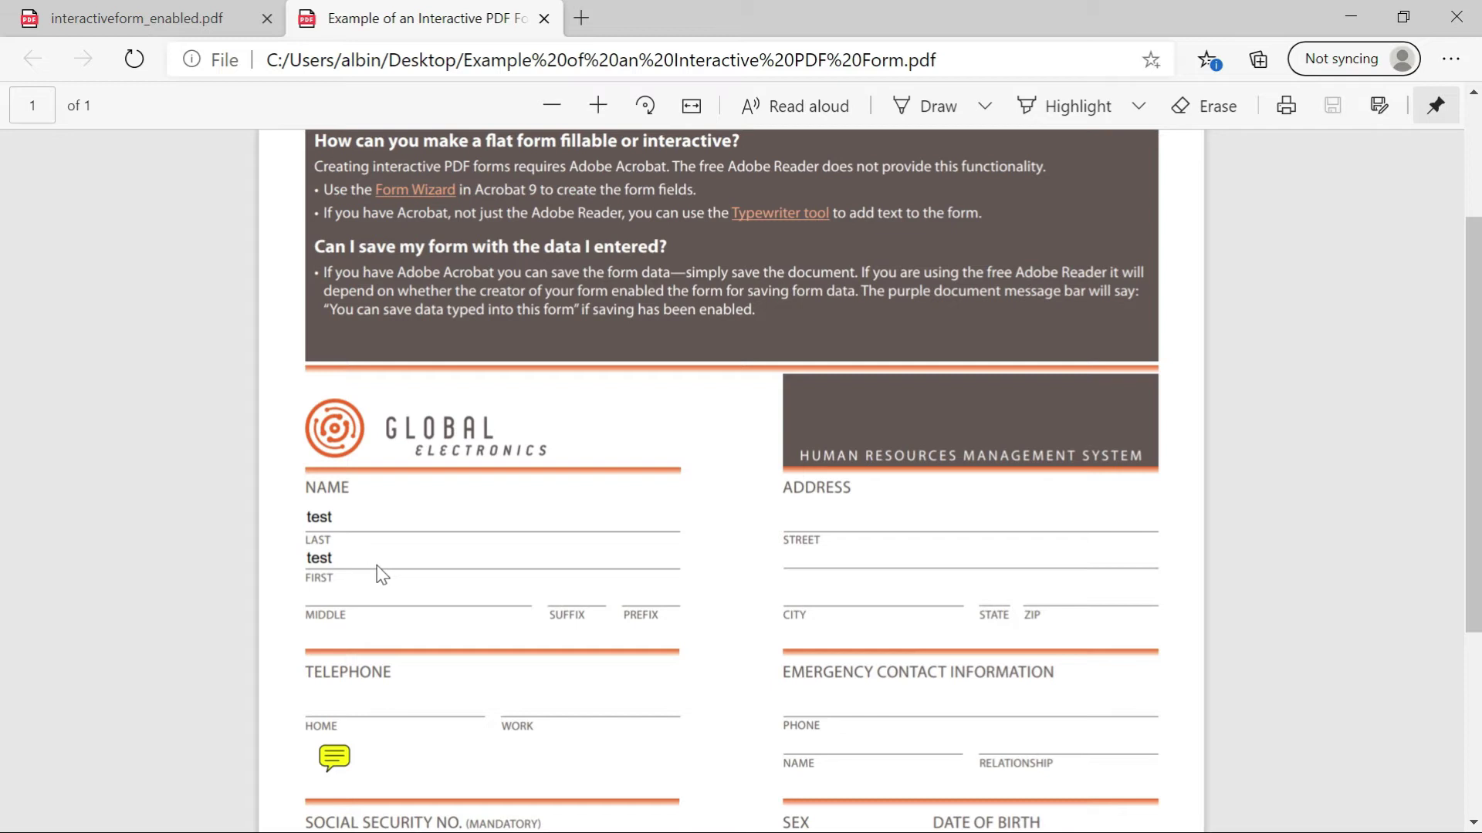
key(alt+Tab)
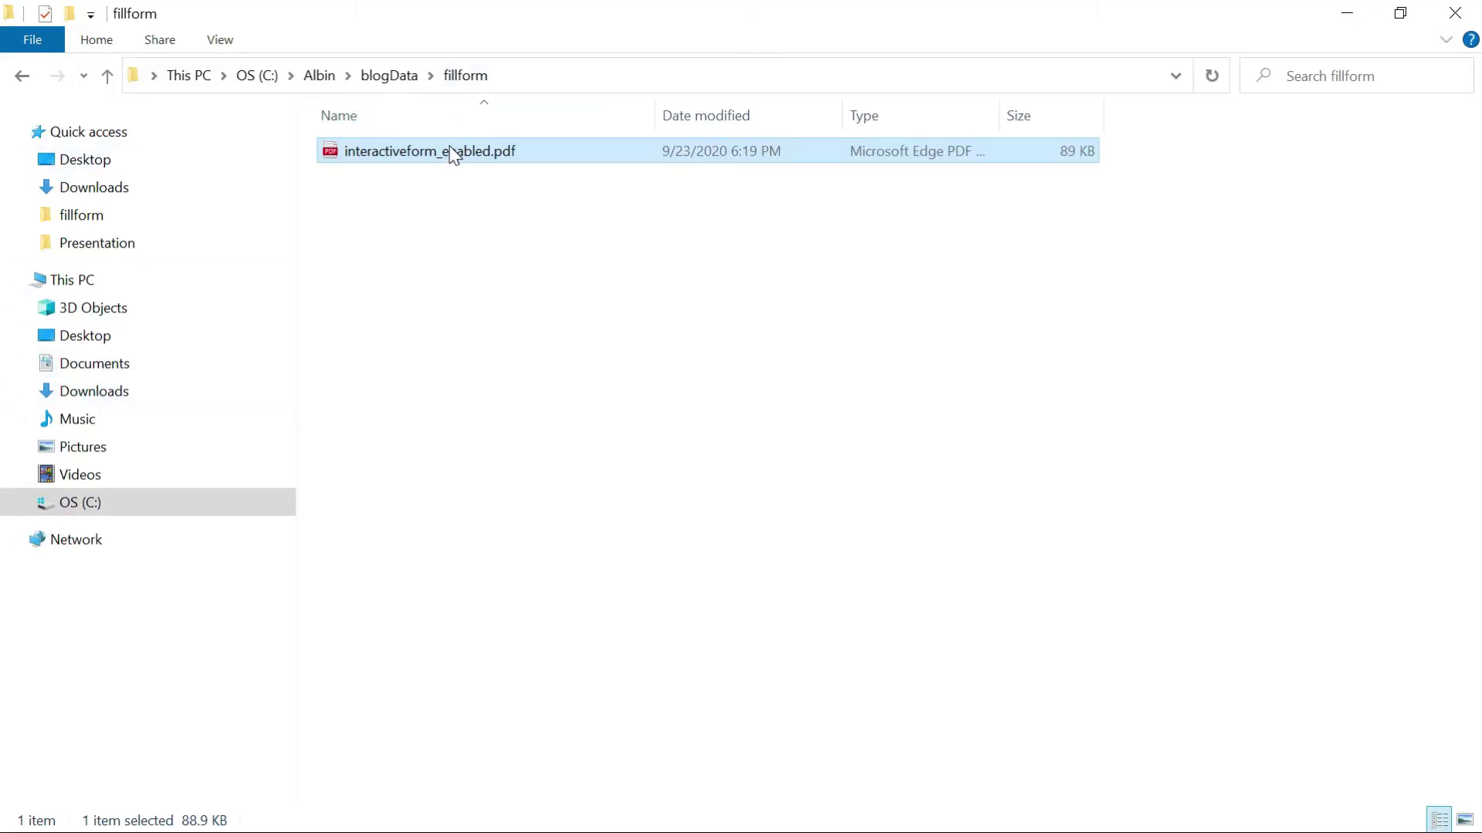
right_click(450, 147)
mouse_move(543, 420)
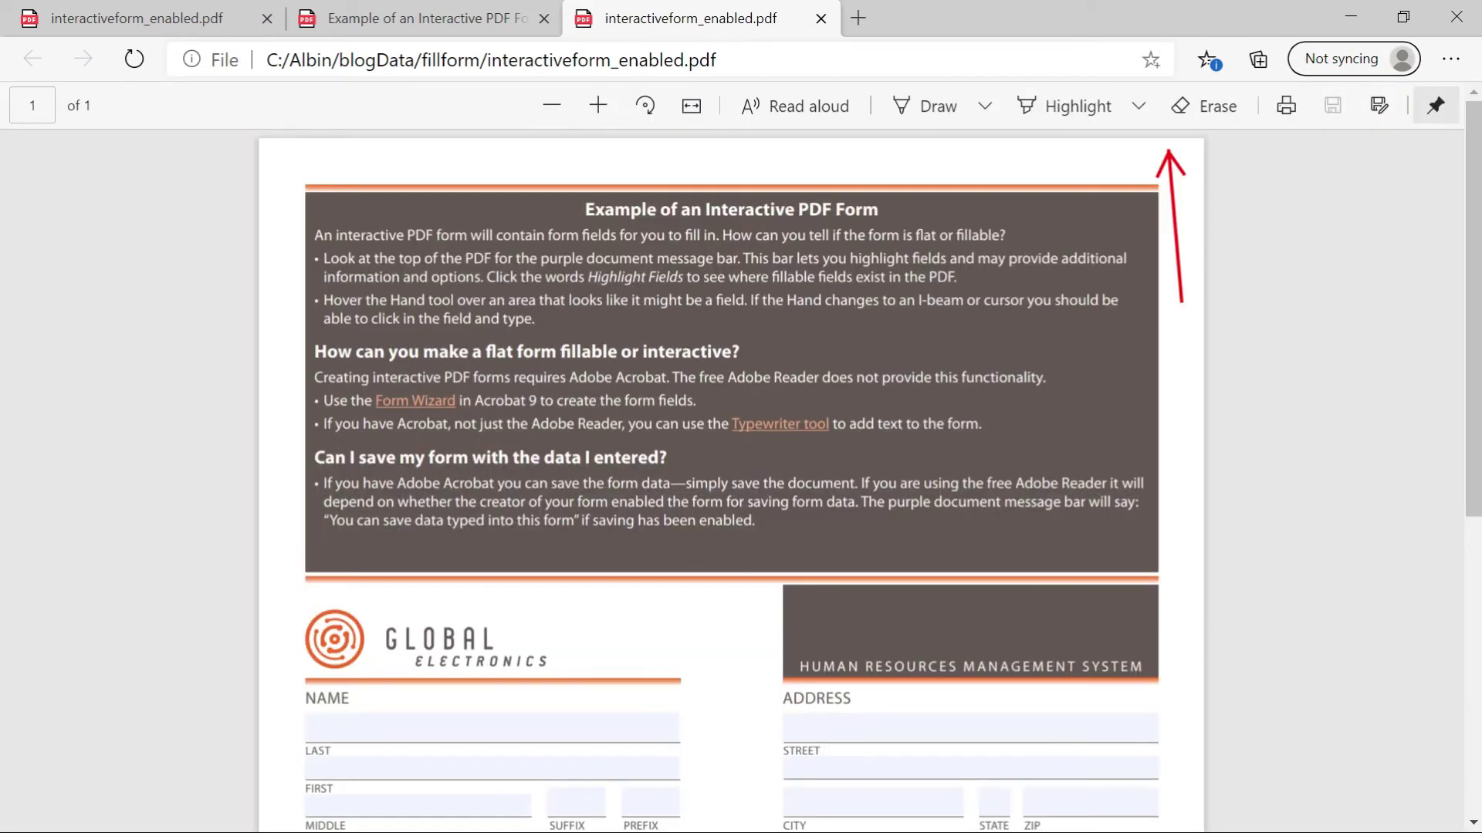
Type test into the LAST and FIRST name fields in Edge
click(331, 727)
text(test)
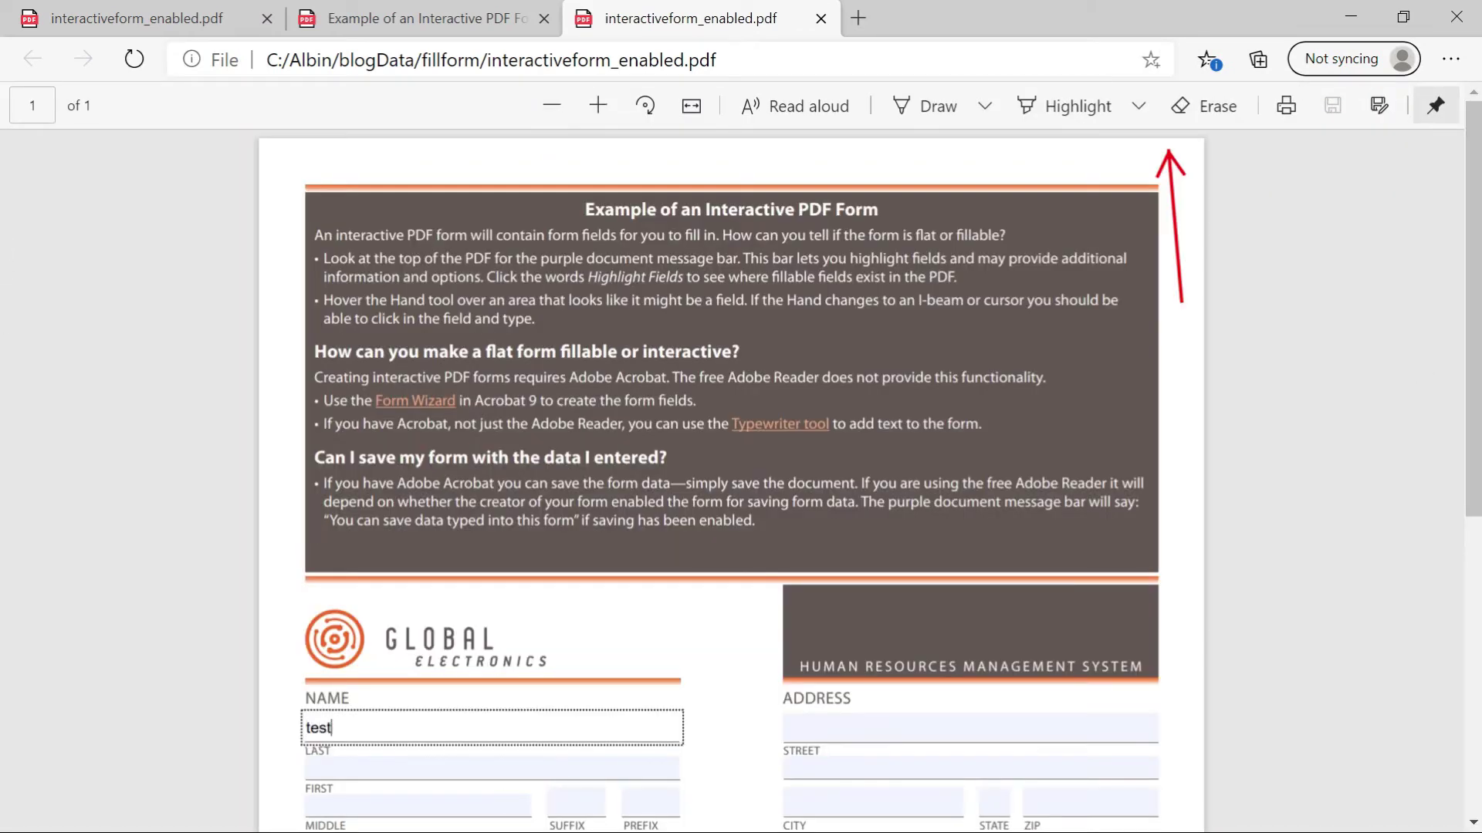
click(332, 768)
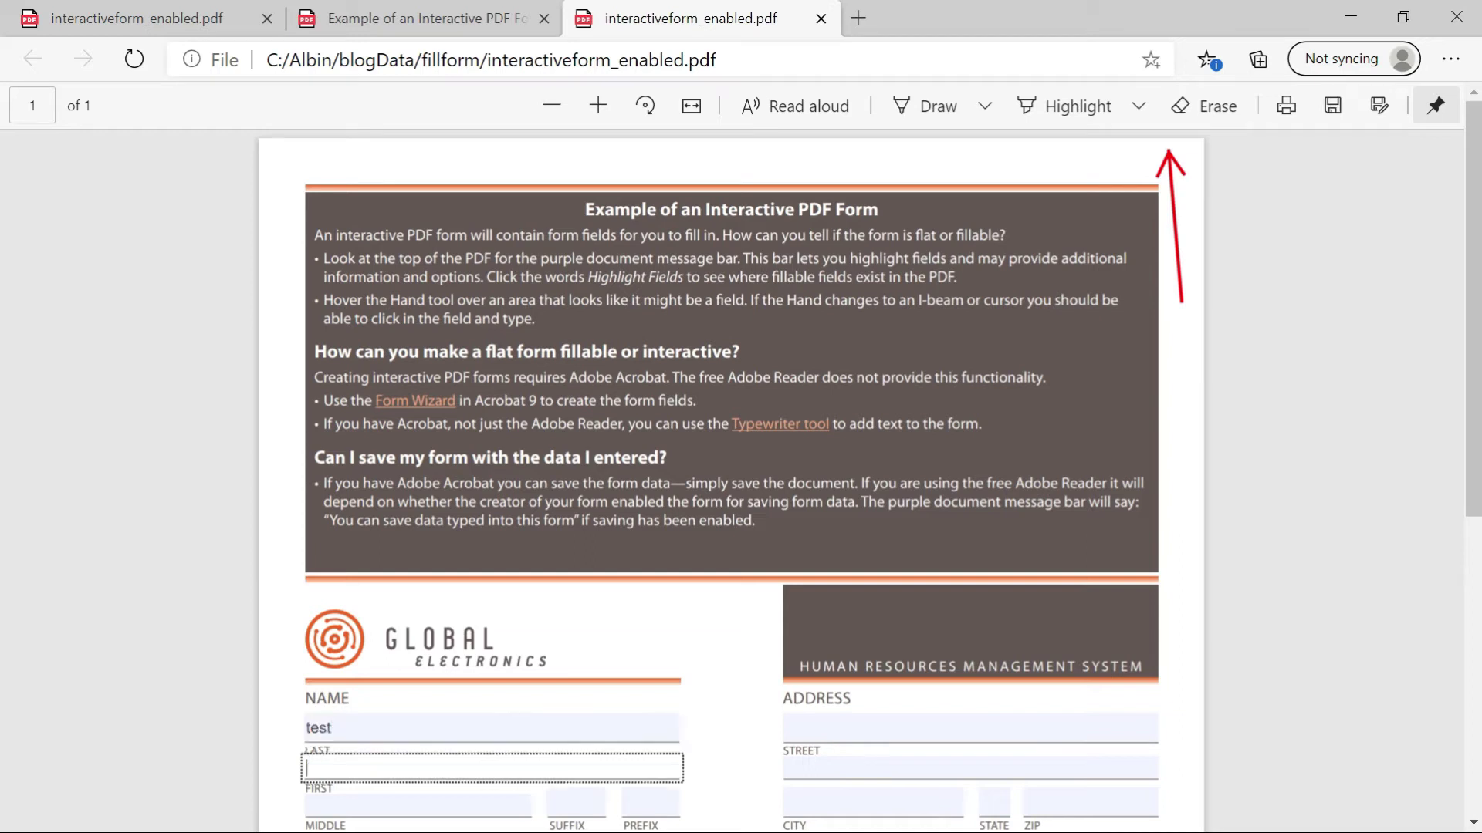
text(test)
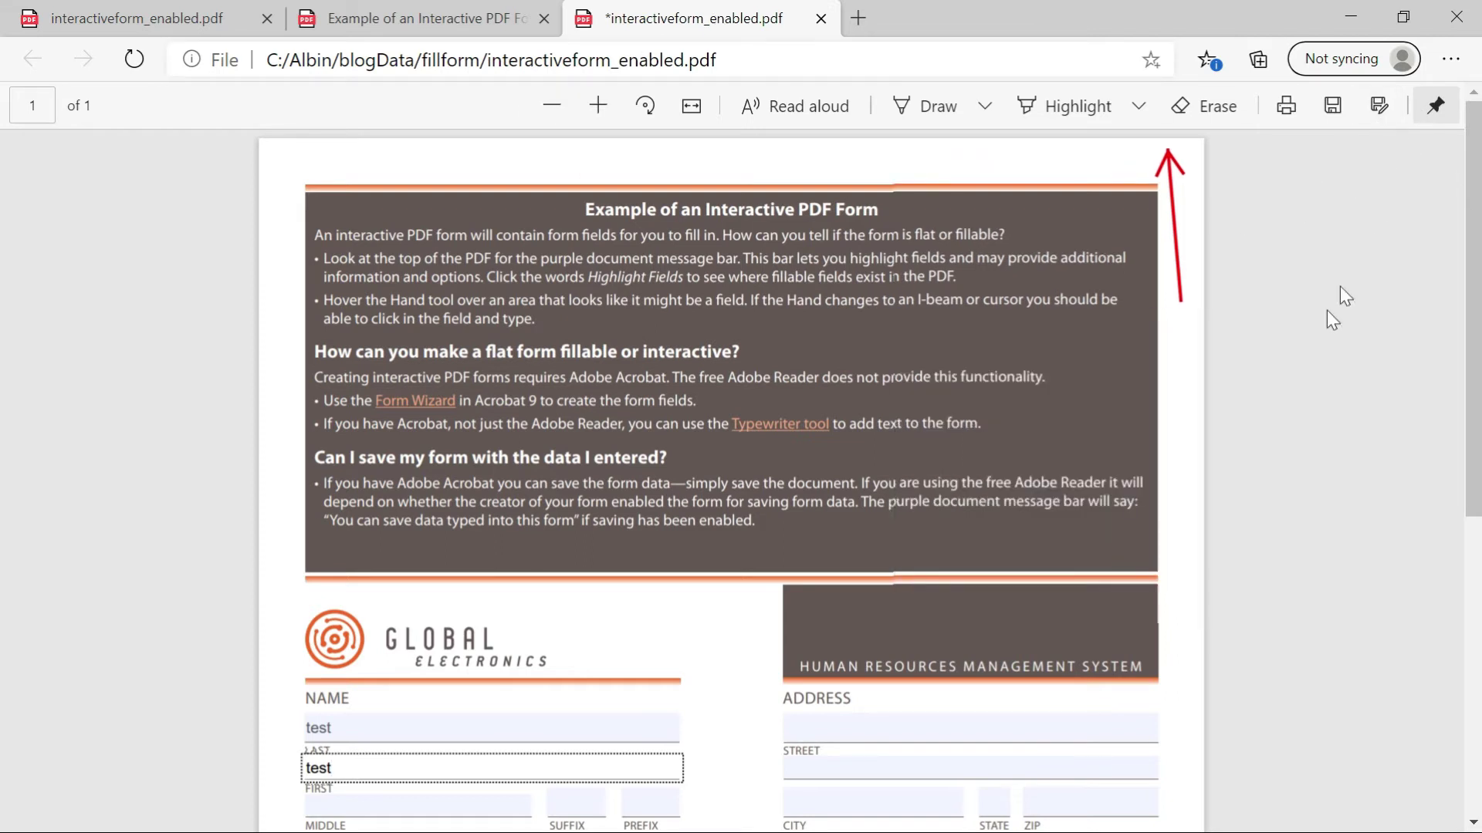
Save the filled form in place and reopen interactiveform_enabled.pdf from the fillform folder
key(ctrl+s)
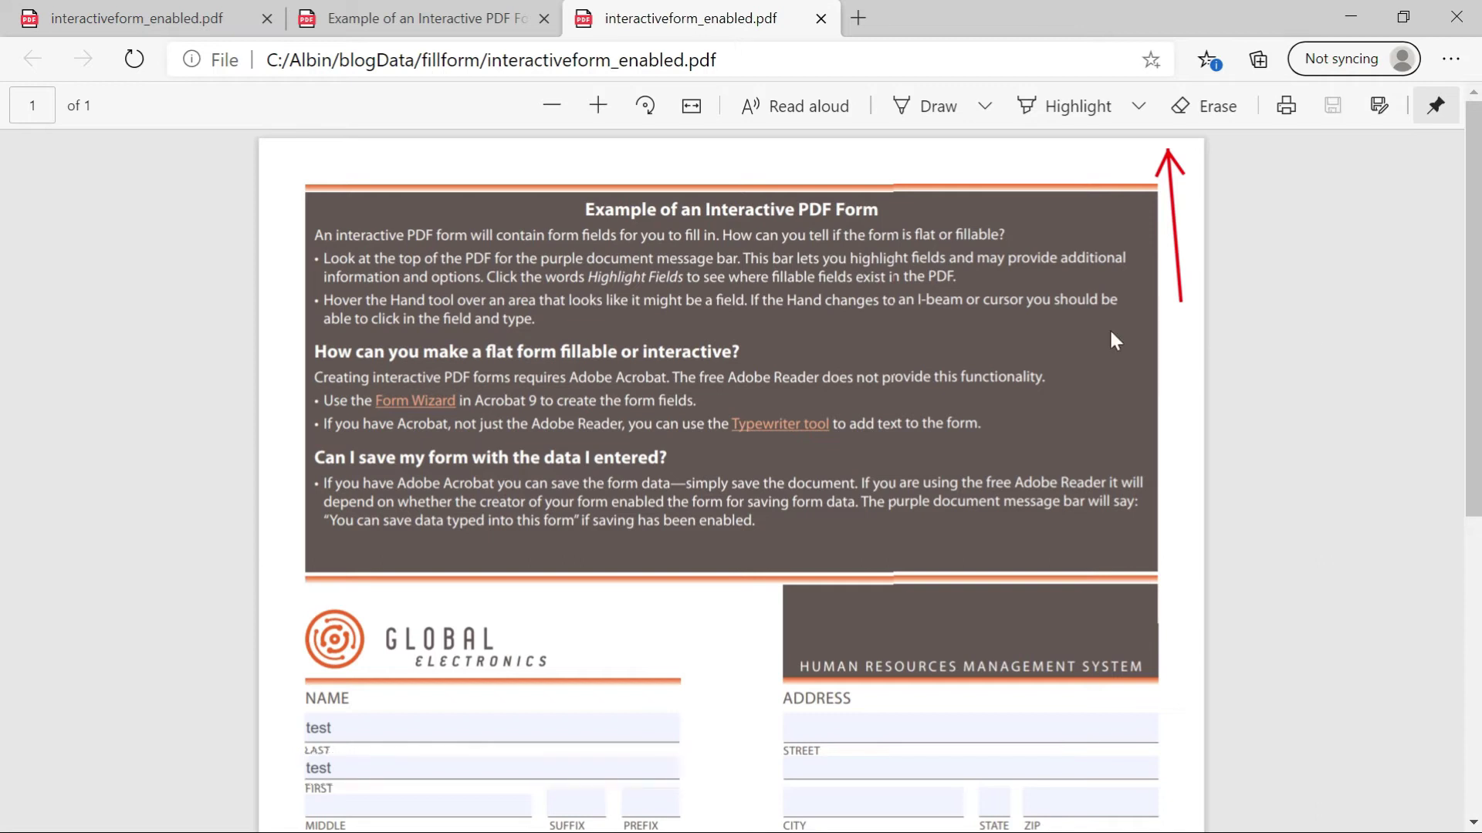
key(alt+Tab)
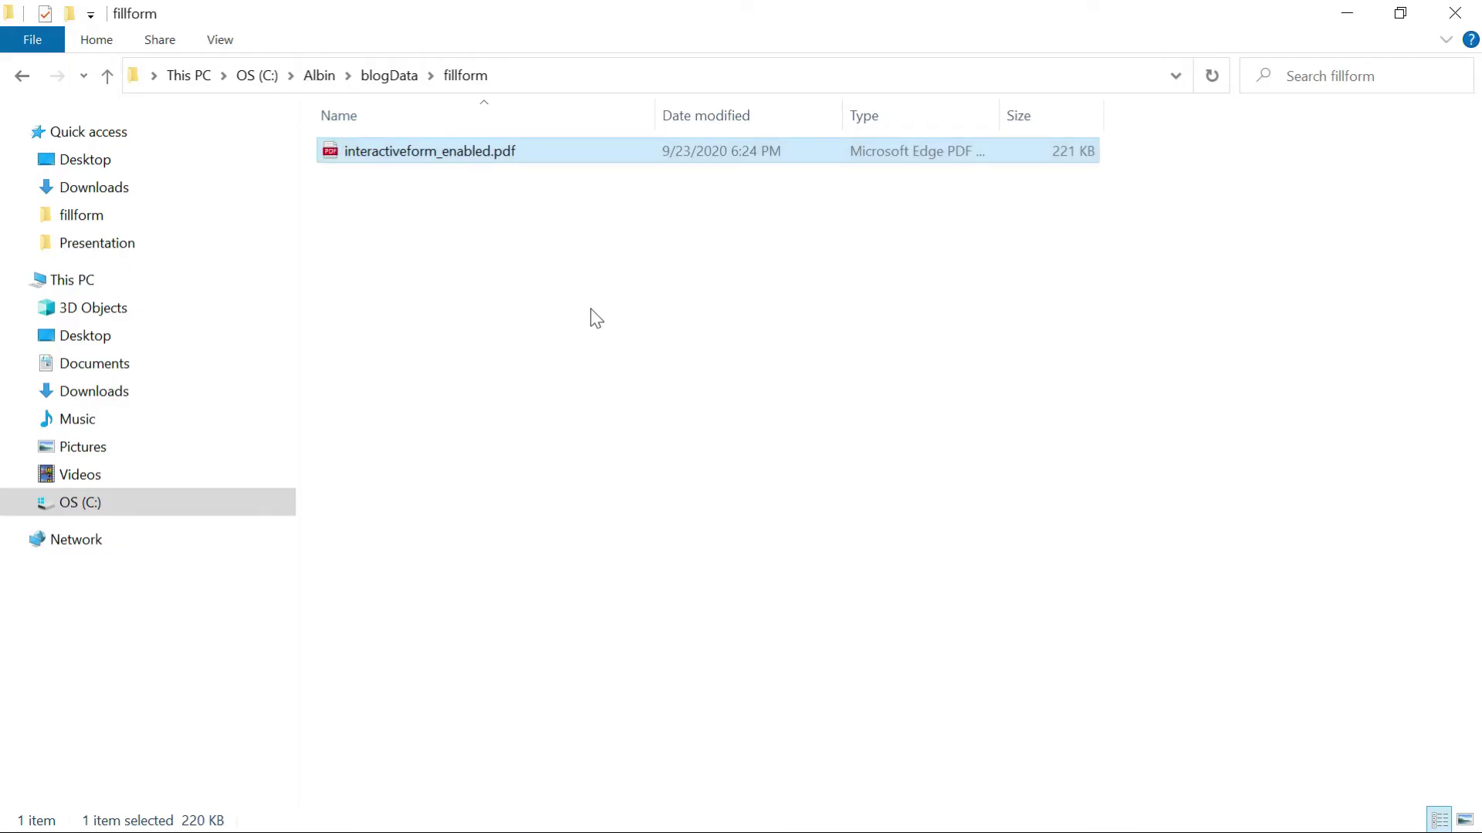
right_click(415, 158)
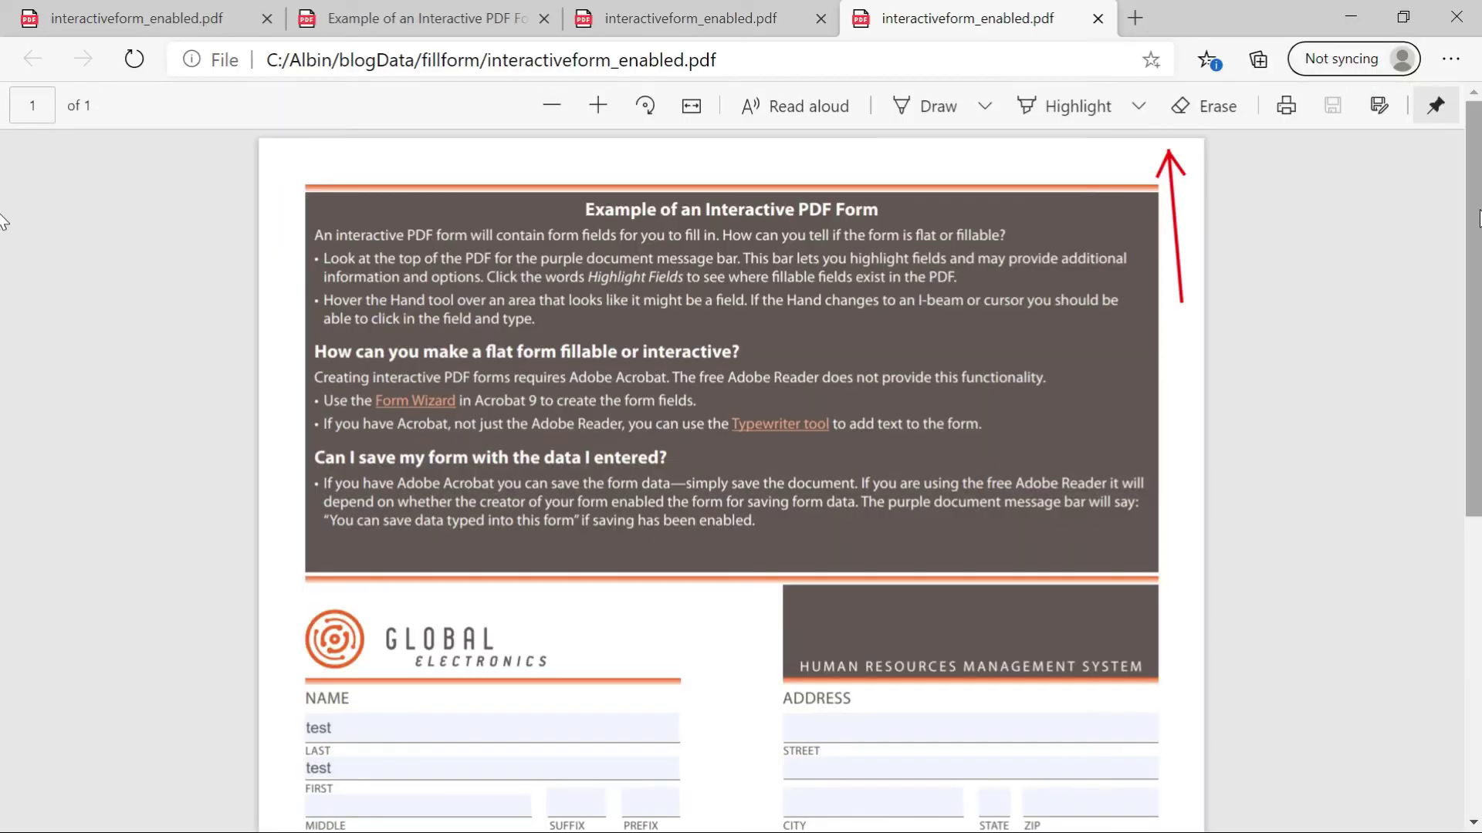
Change the LAST name field to read test1
scroll(669, 484, down, 1)
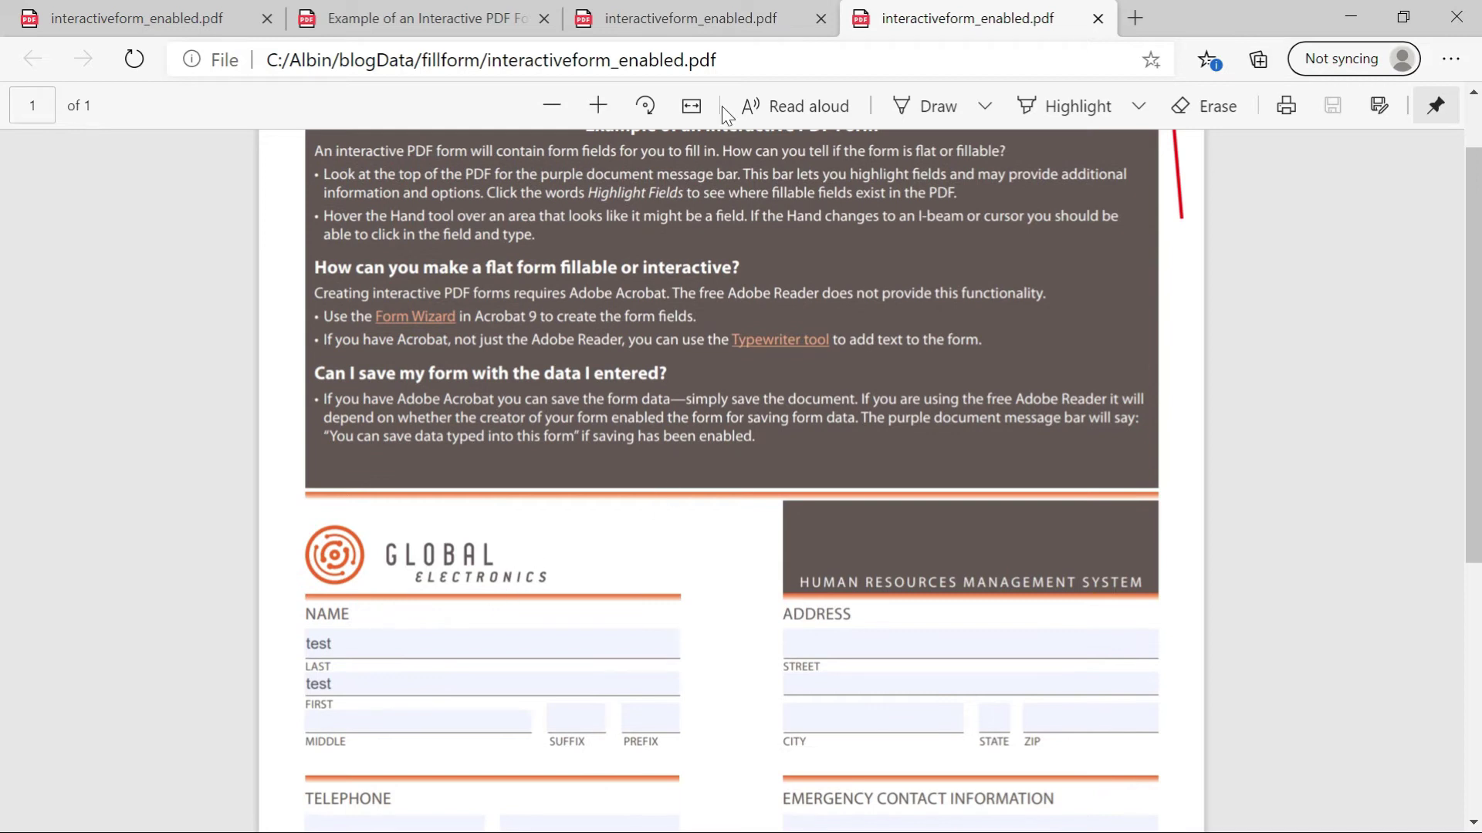
key(alt+Tab)
click(406, 646)
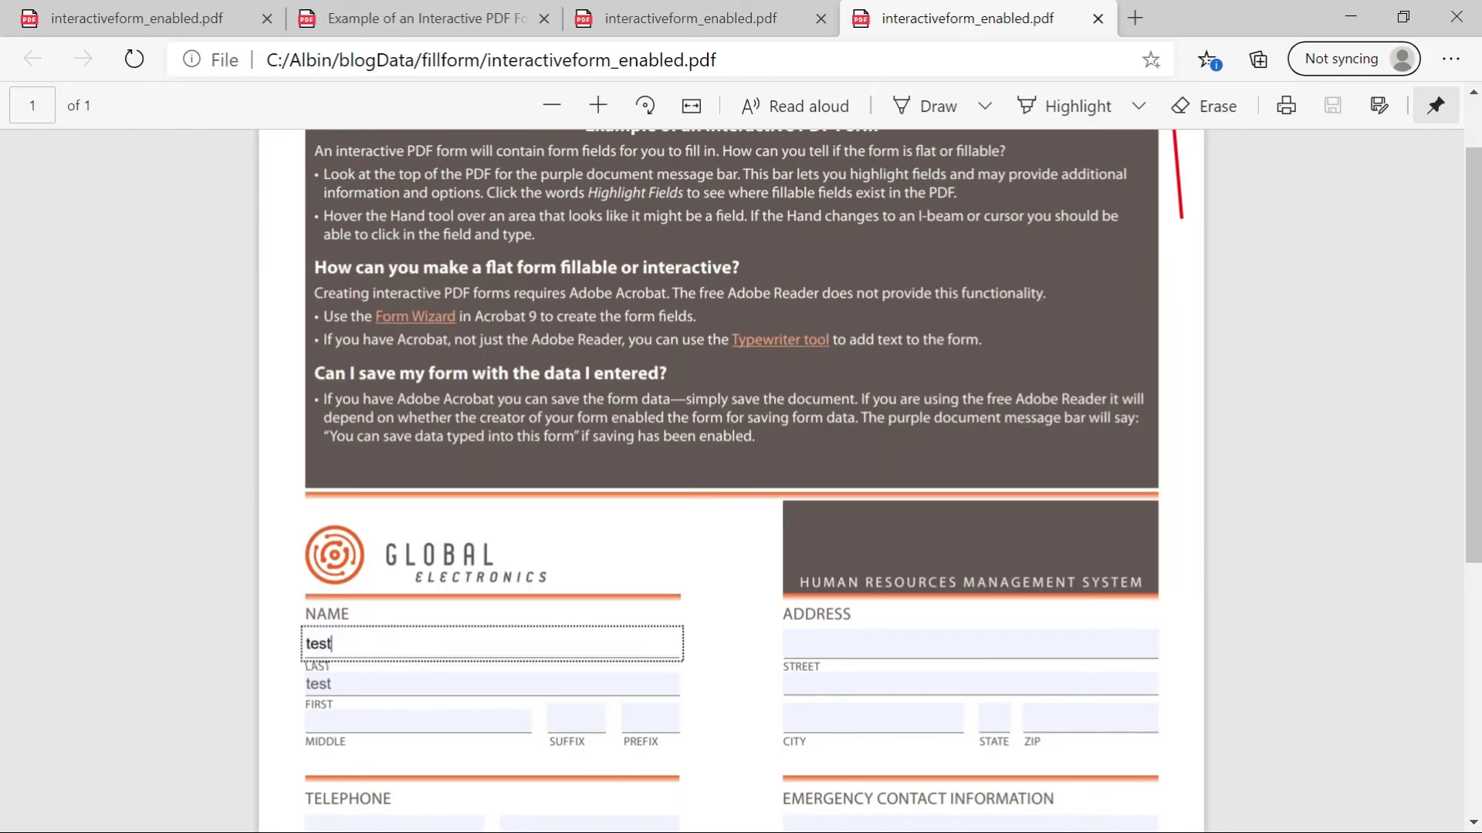
text(1)
Save the edited form as interactiveform_enabled_edge.pdf on the Desktop
click(1388, 106)
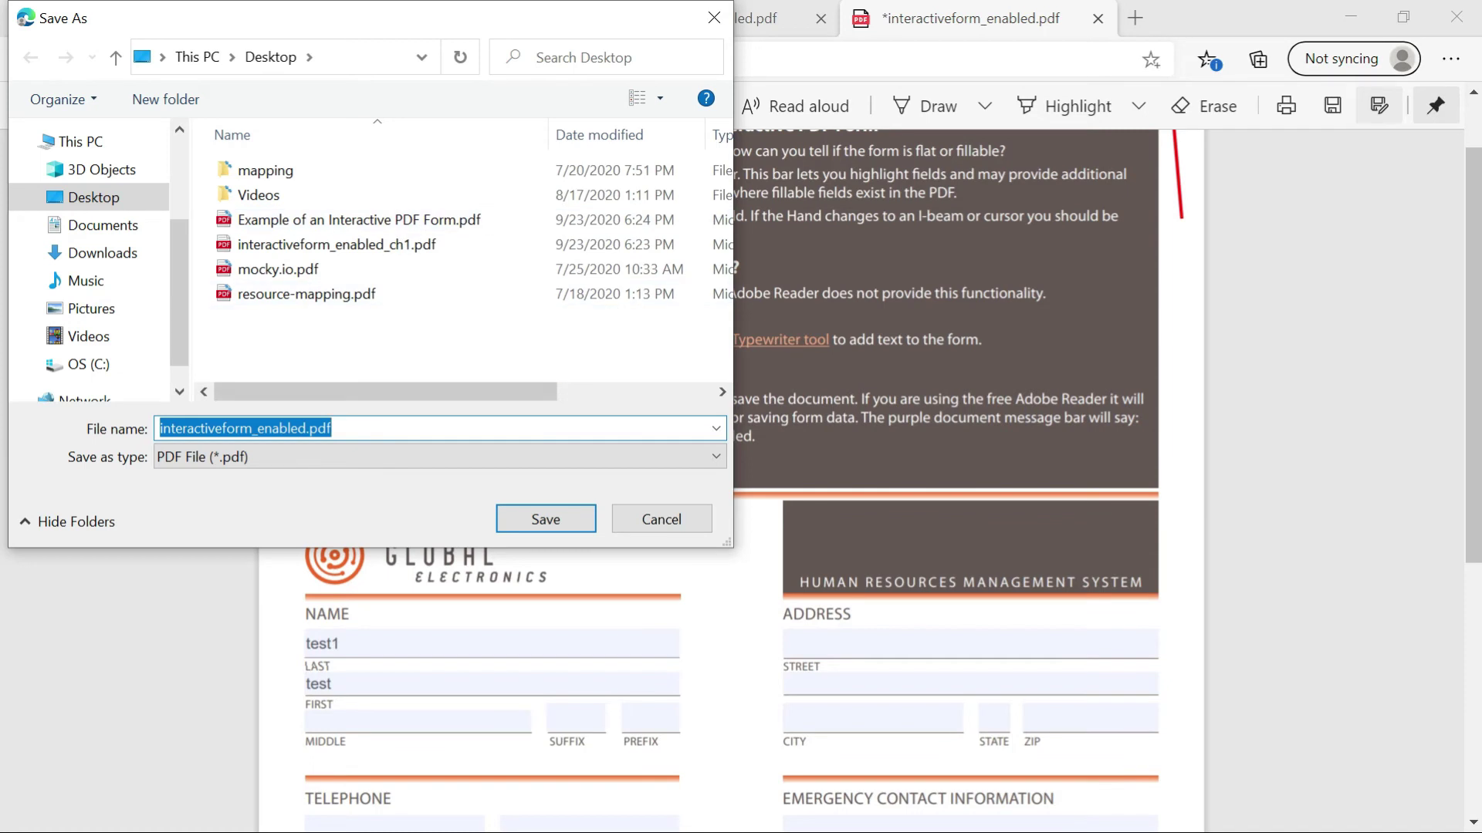
click(327, 428)
text(_ed)
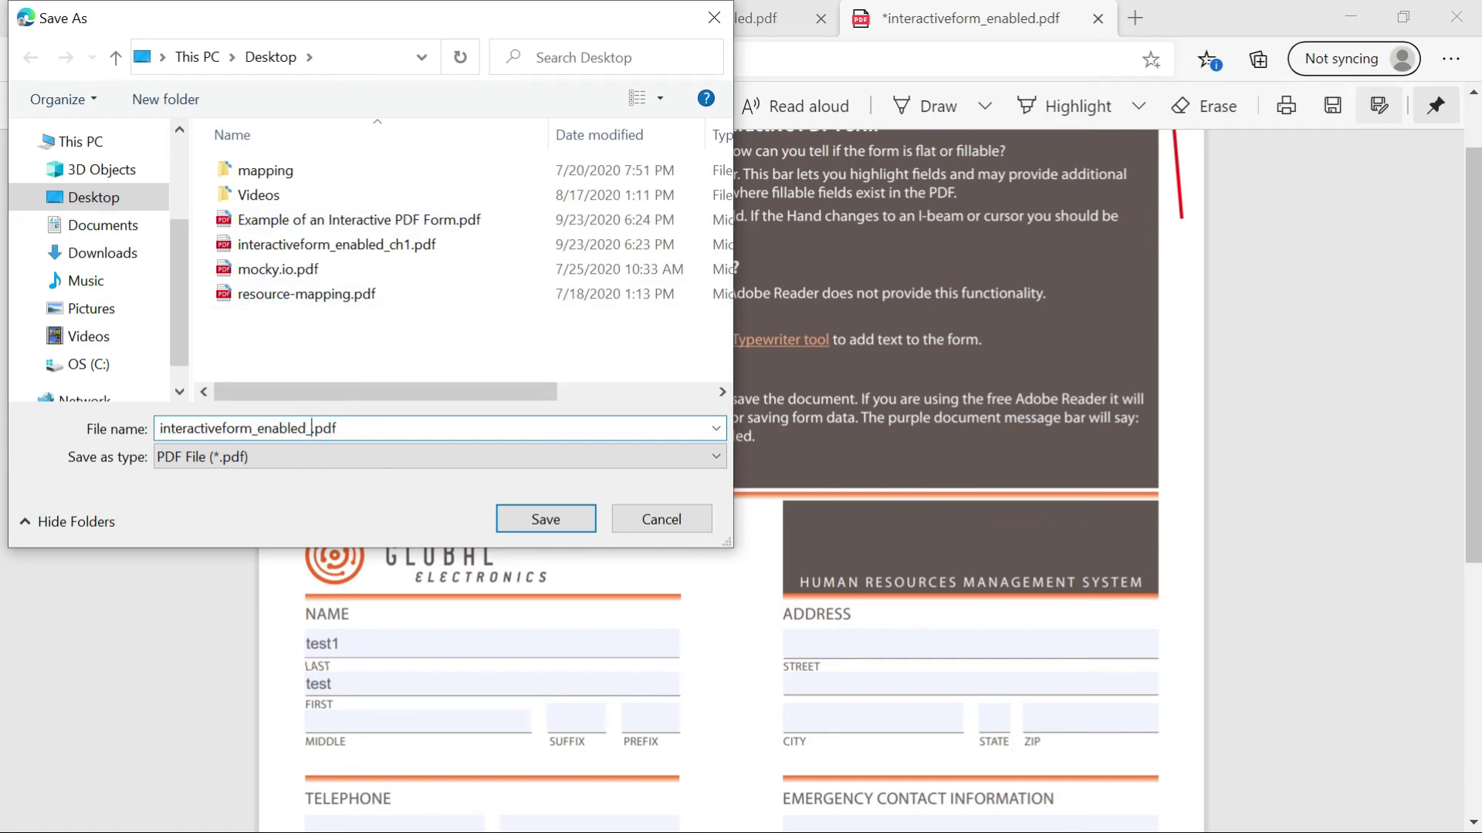
text(ge)
key(Return)
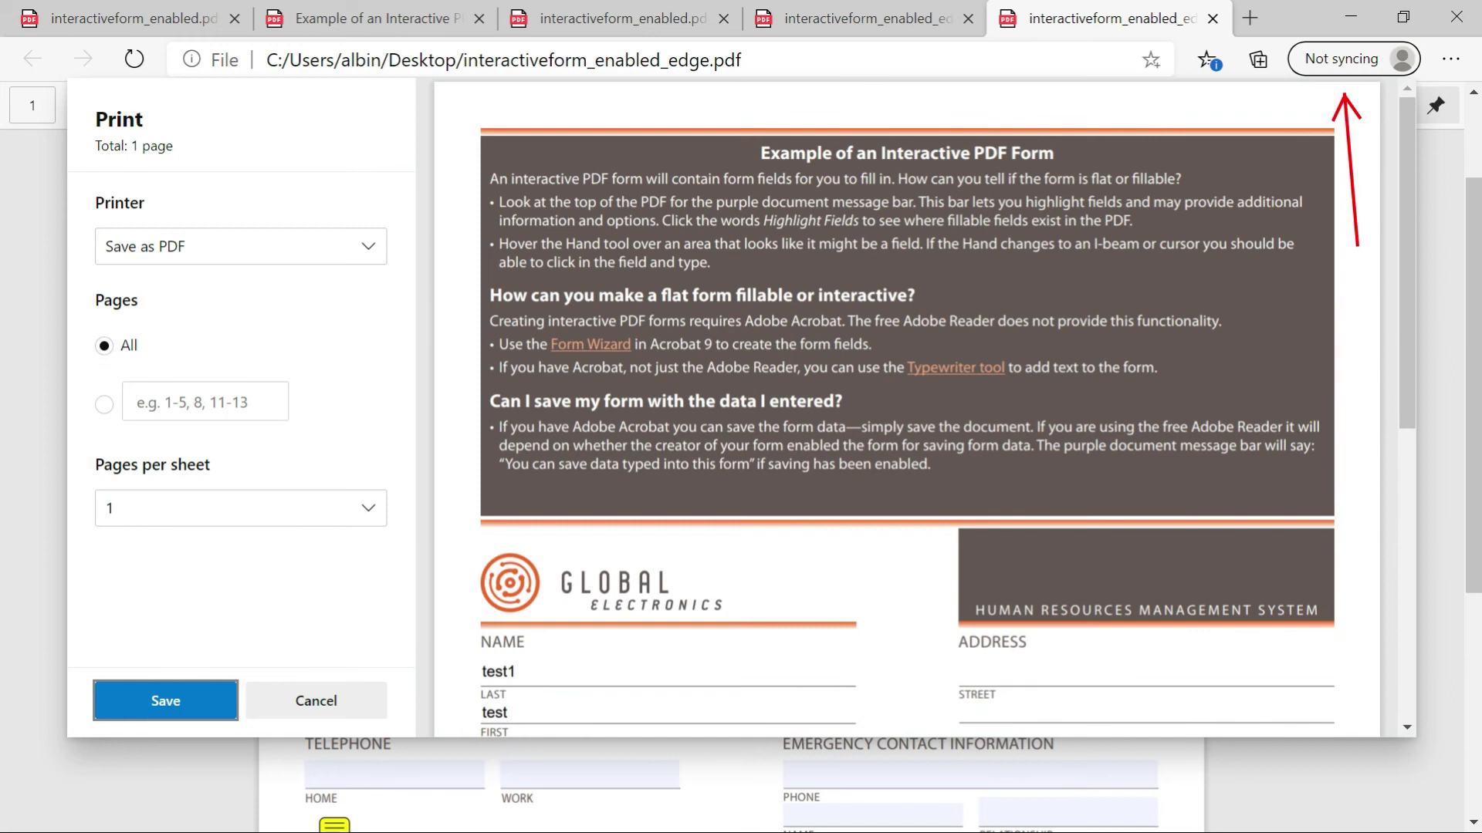
Cancel the print preview to return to interactiveform_enabled_edge.pdf
key(Escape)
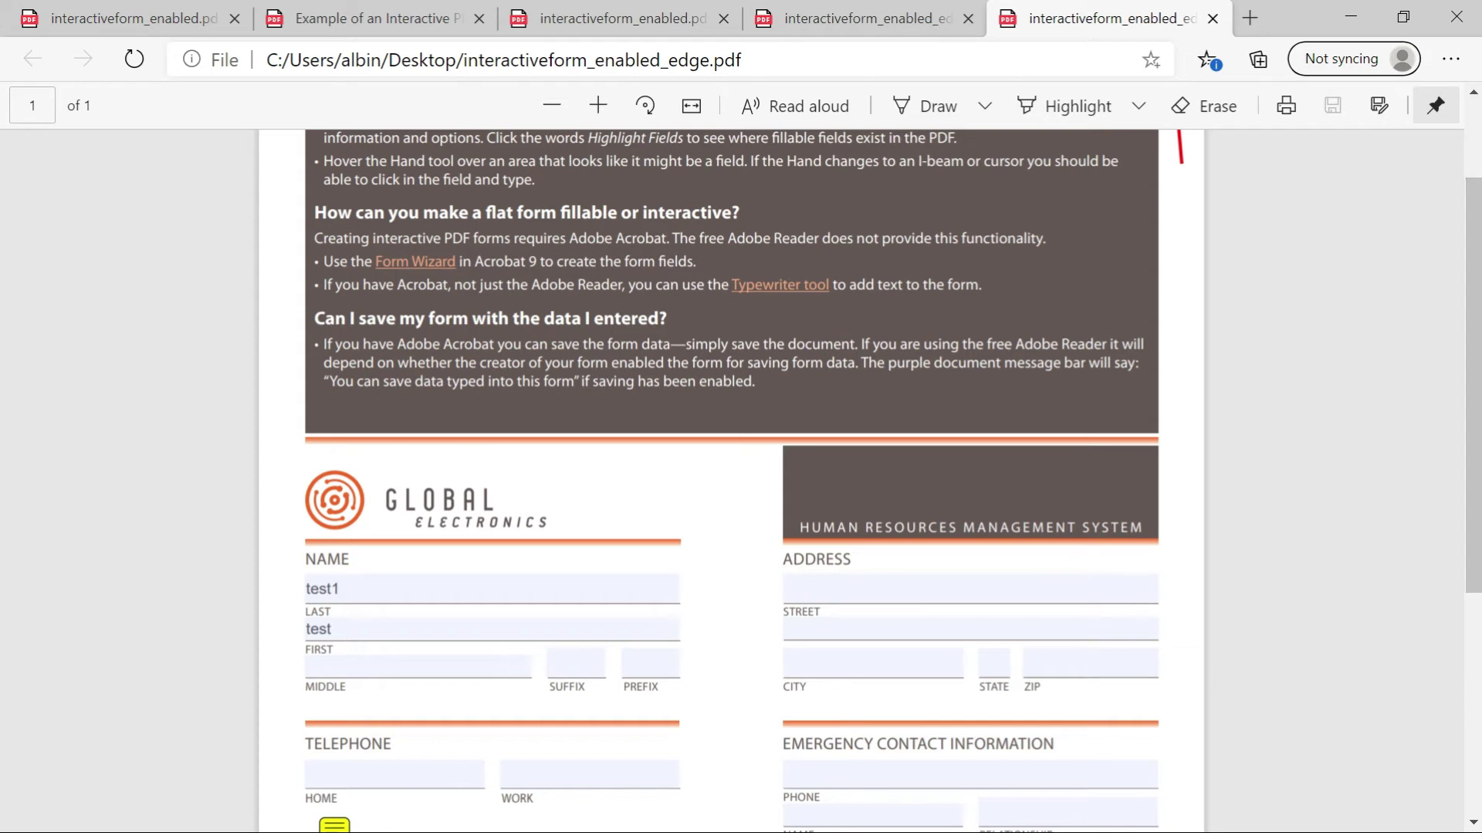
Launch Firefox by searching for 'firefox' in the Start menu
key(super)
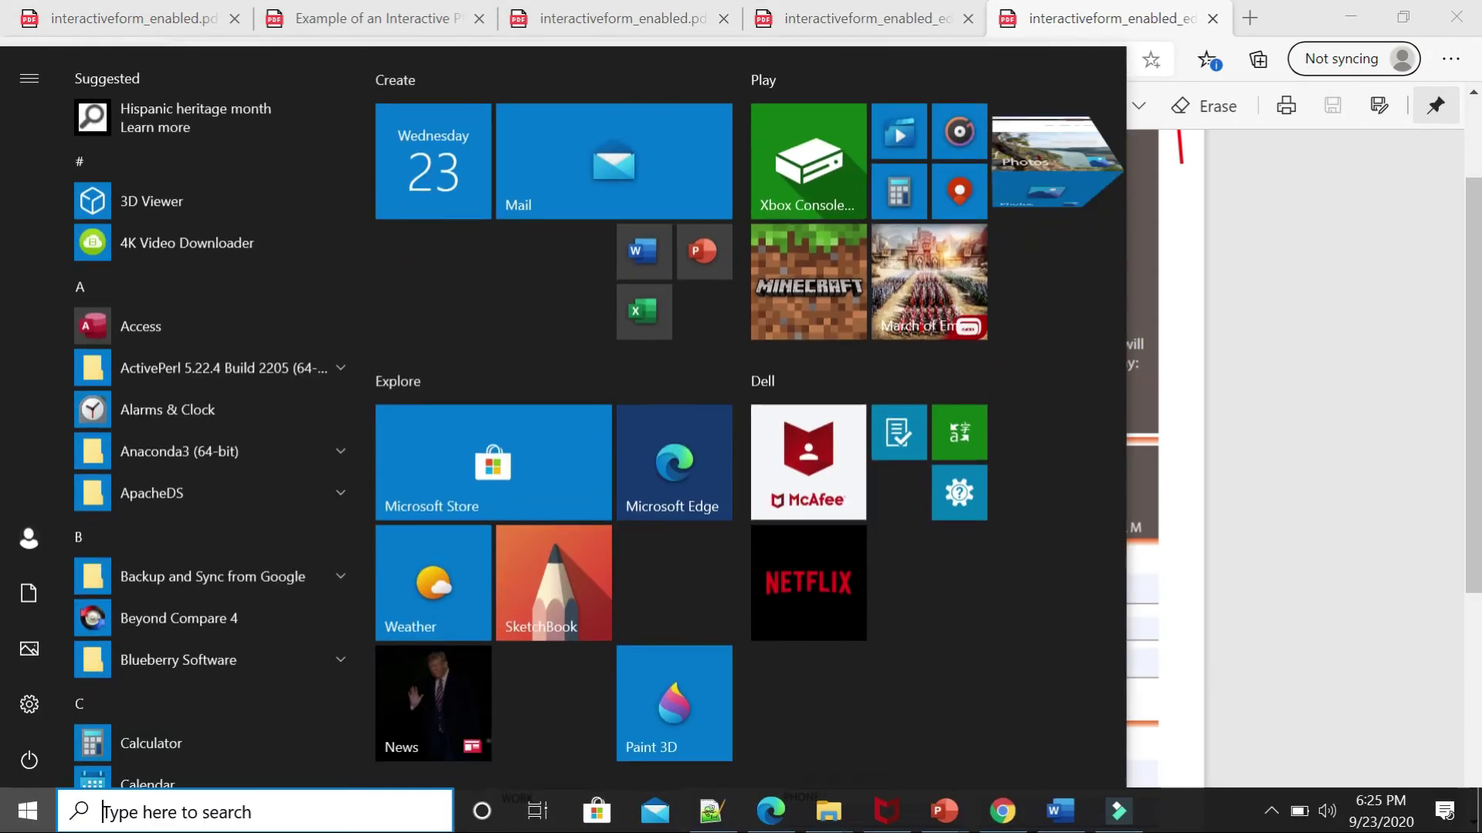
click(262, 812)
text(fire)
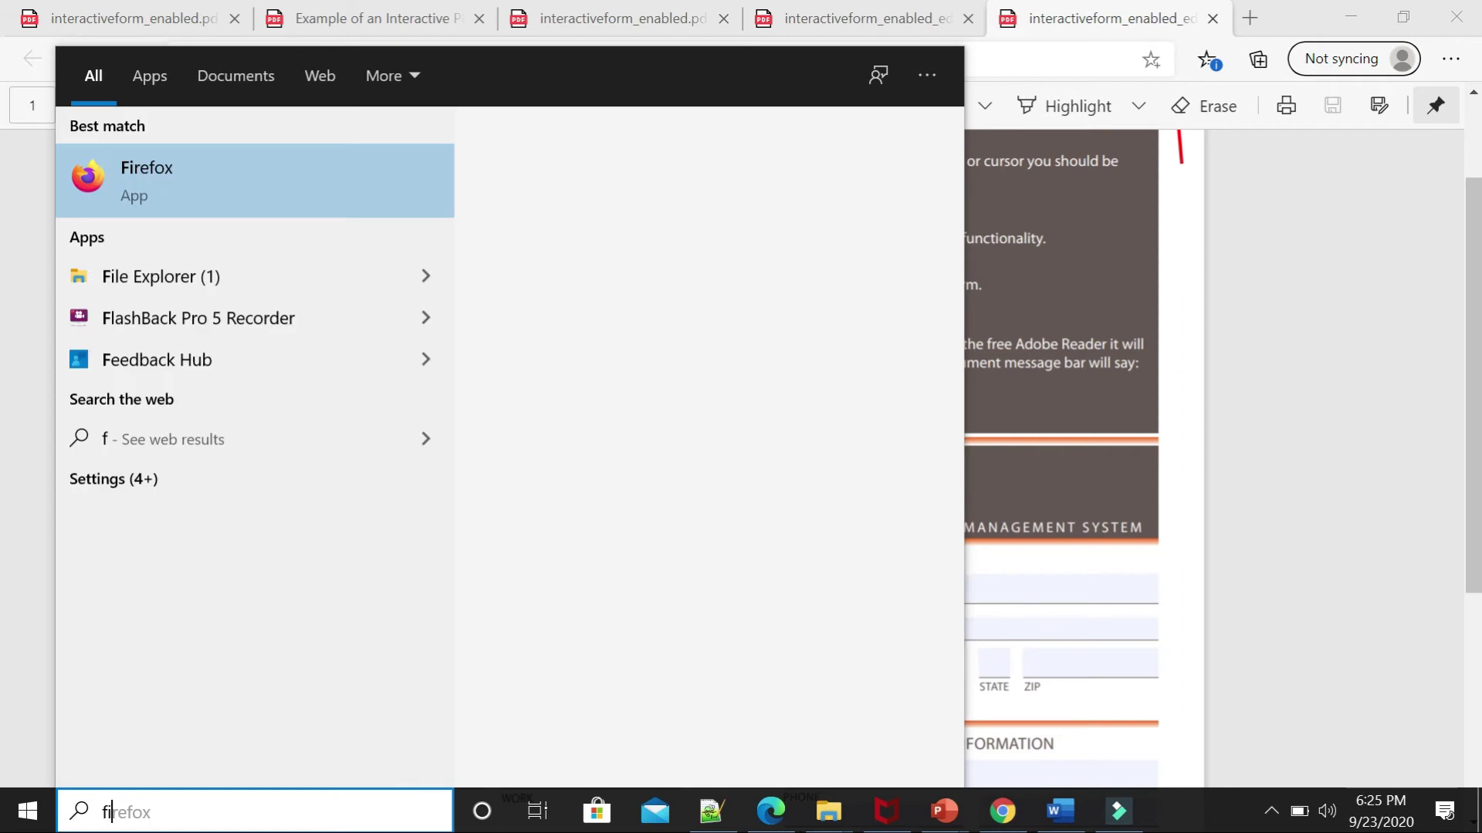
text(fox)
key(Return)
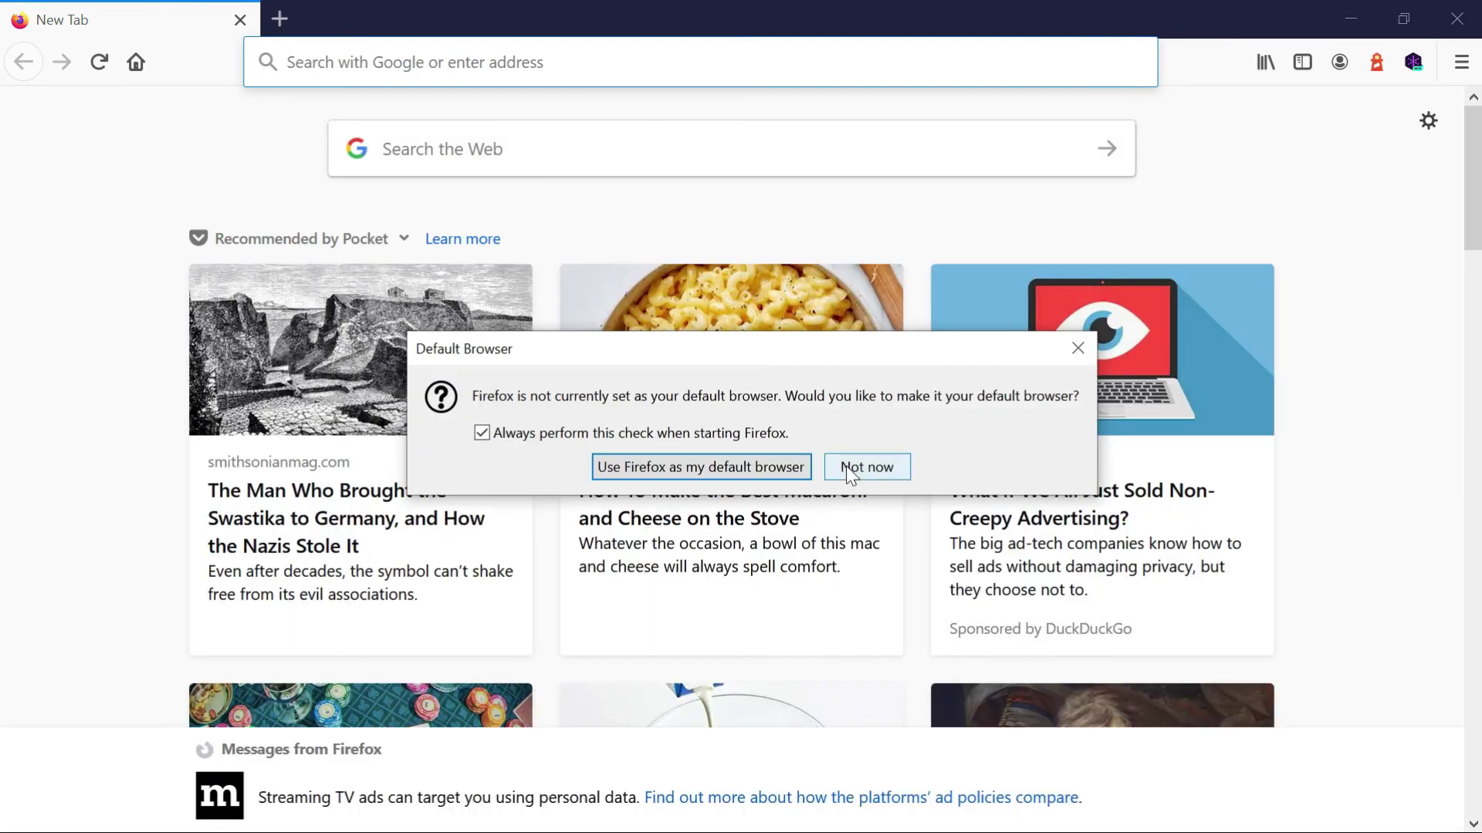
Decline the default-browser prompt and open the Firefox 81.0 release notes from About Firefox
click(846, 466)
click(1462, 74)
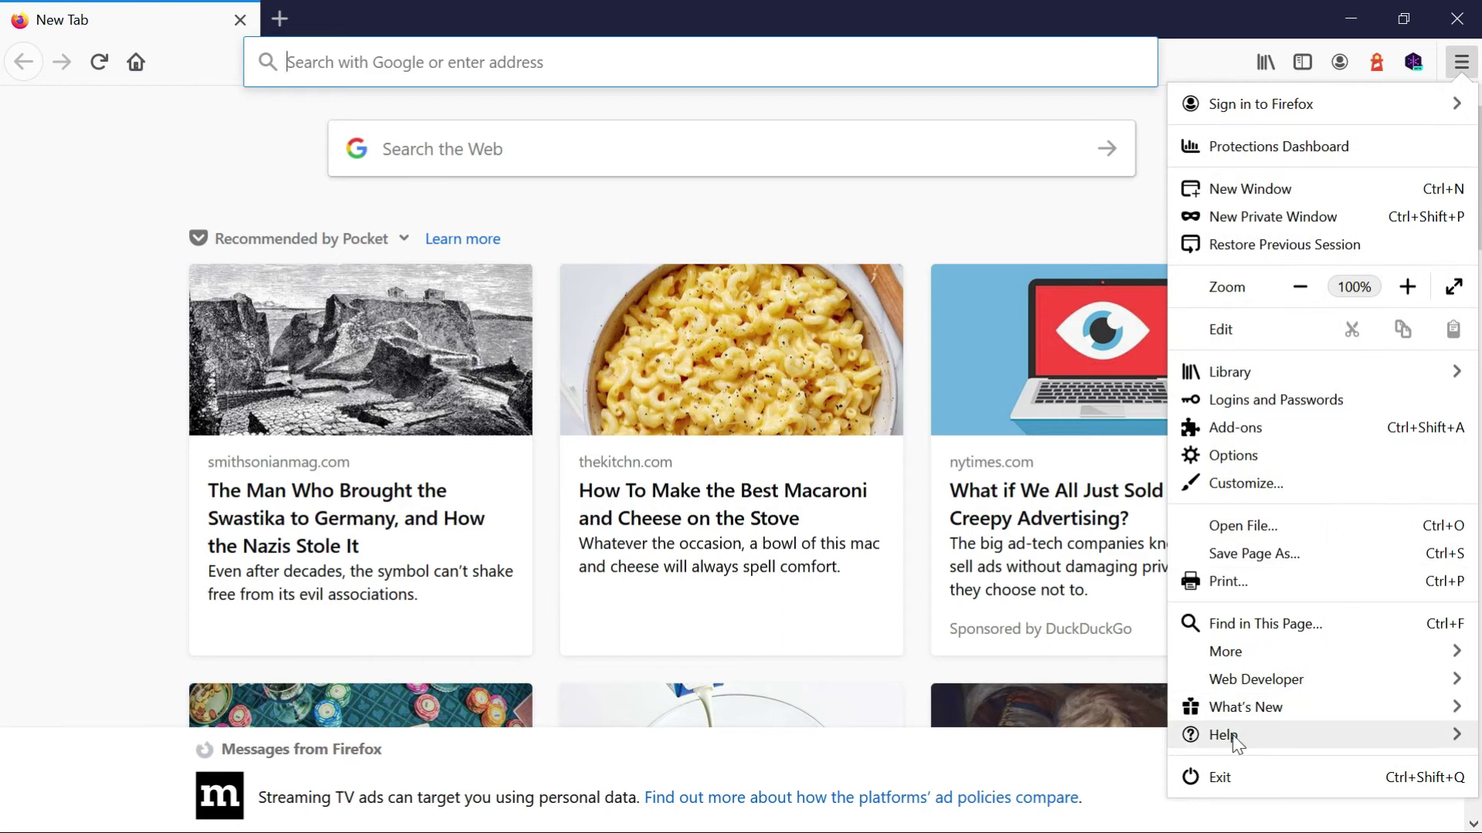
click(1234, 738)
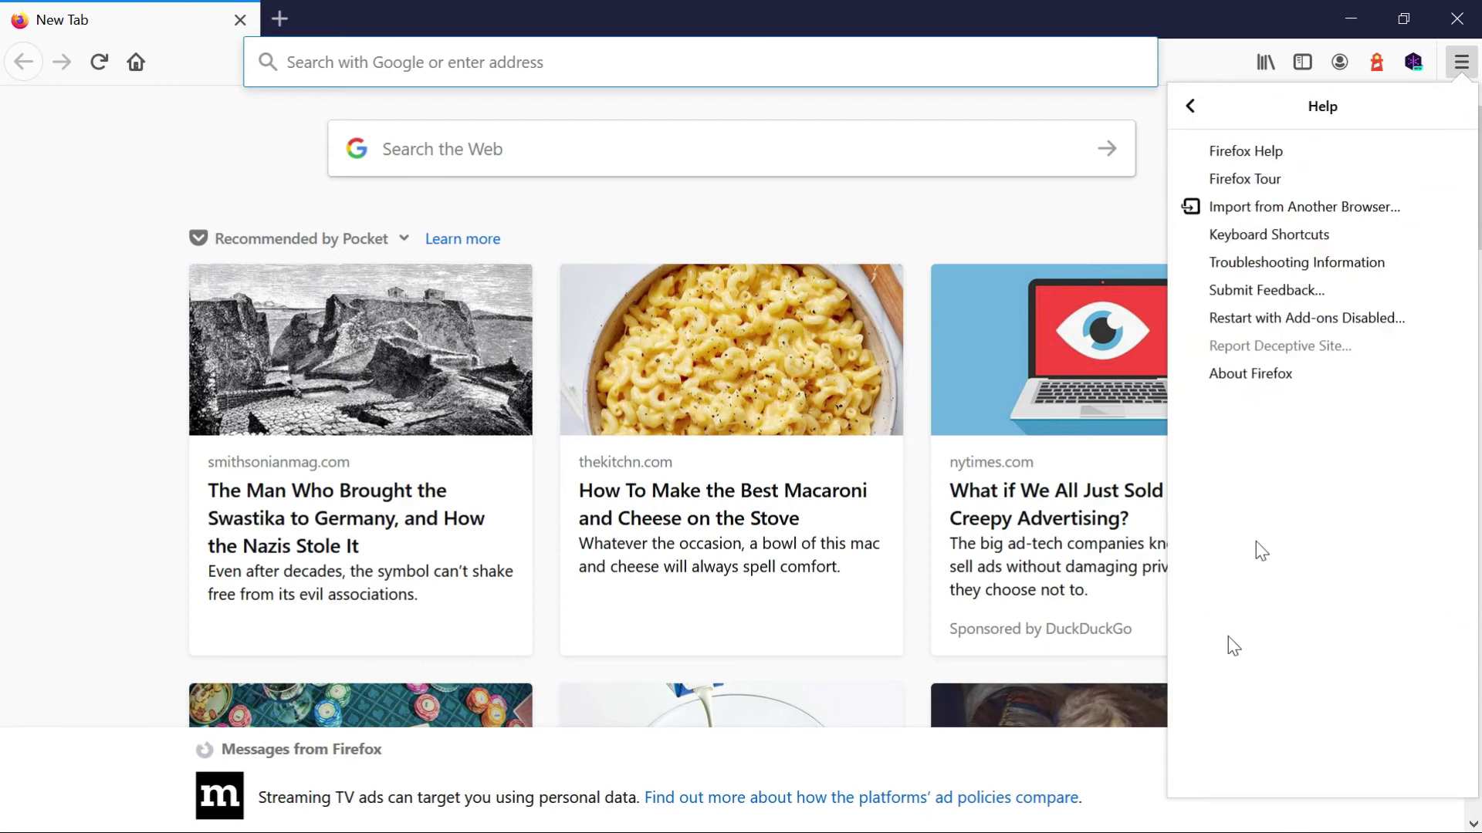
click(1244, 374)
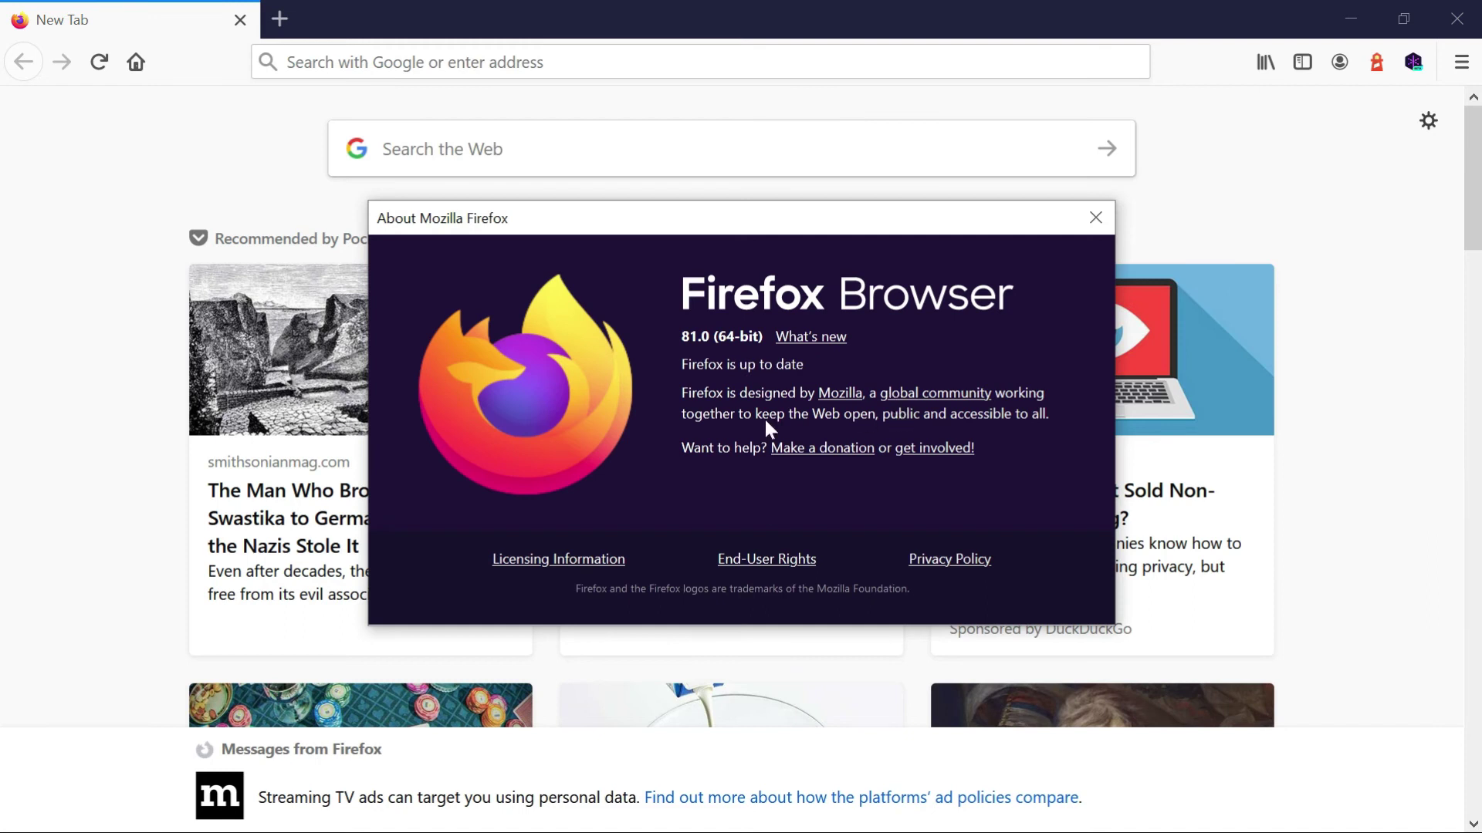
click(812, 339)
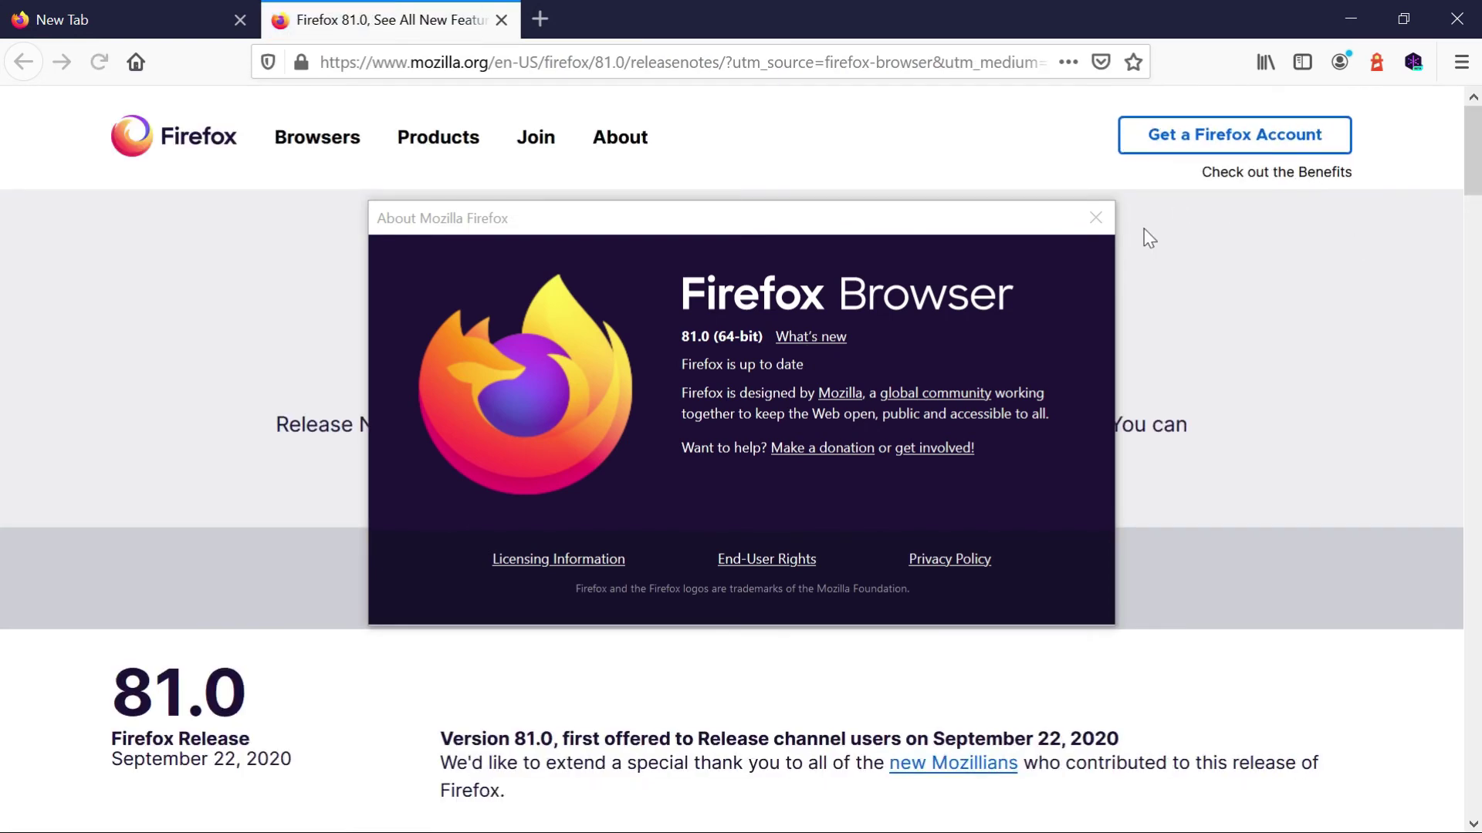
click(1095, 217)
Open interactiveform_enabled.pdf from the fillform folder in Firefox as a third tab
drag(1473, 160, 4, 364)
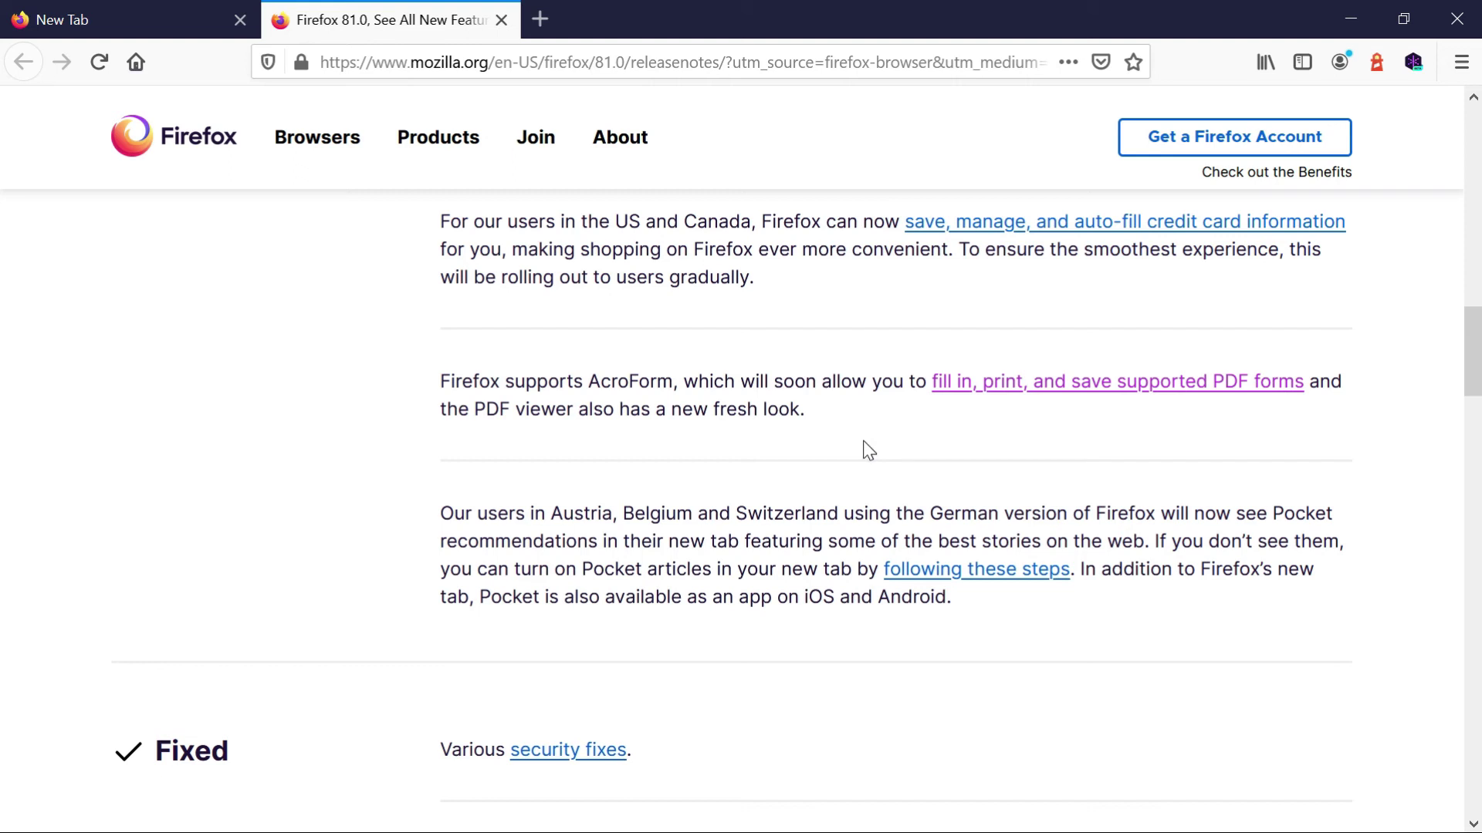
key(alt+Tab)
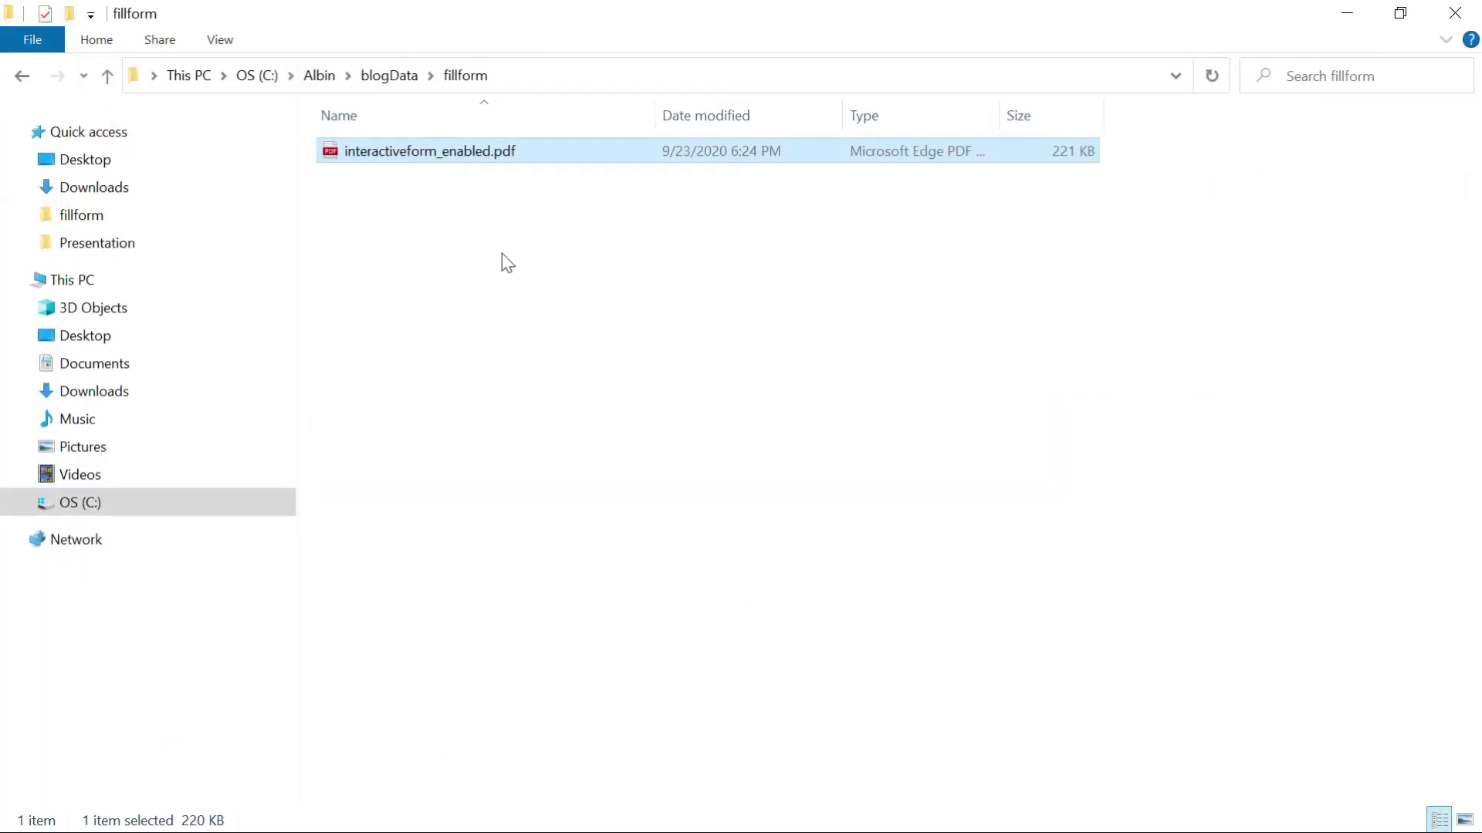
right_click(419, 156)
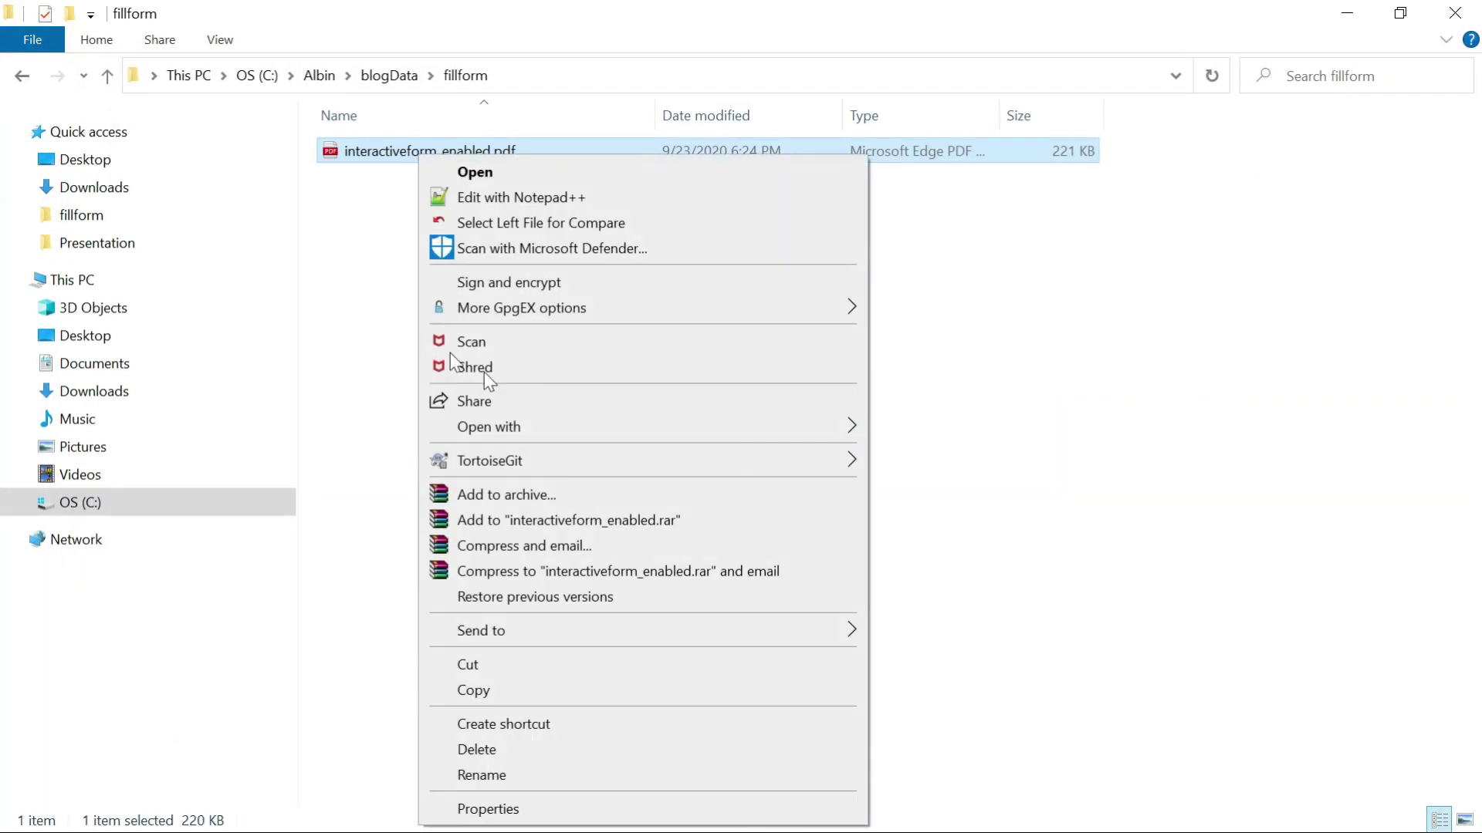
mouse_move(531, 433)
click(965, 429)
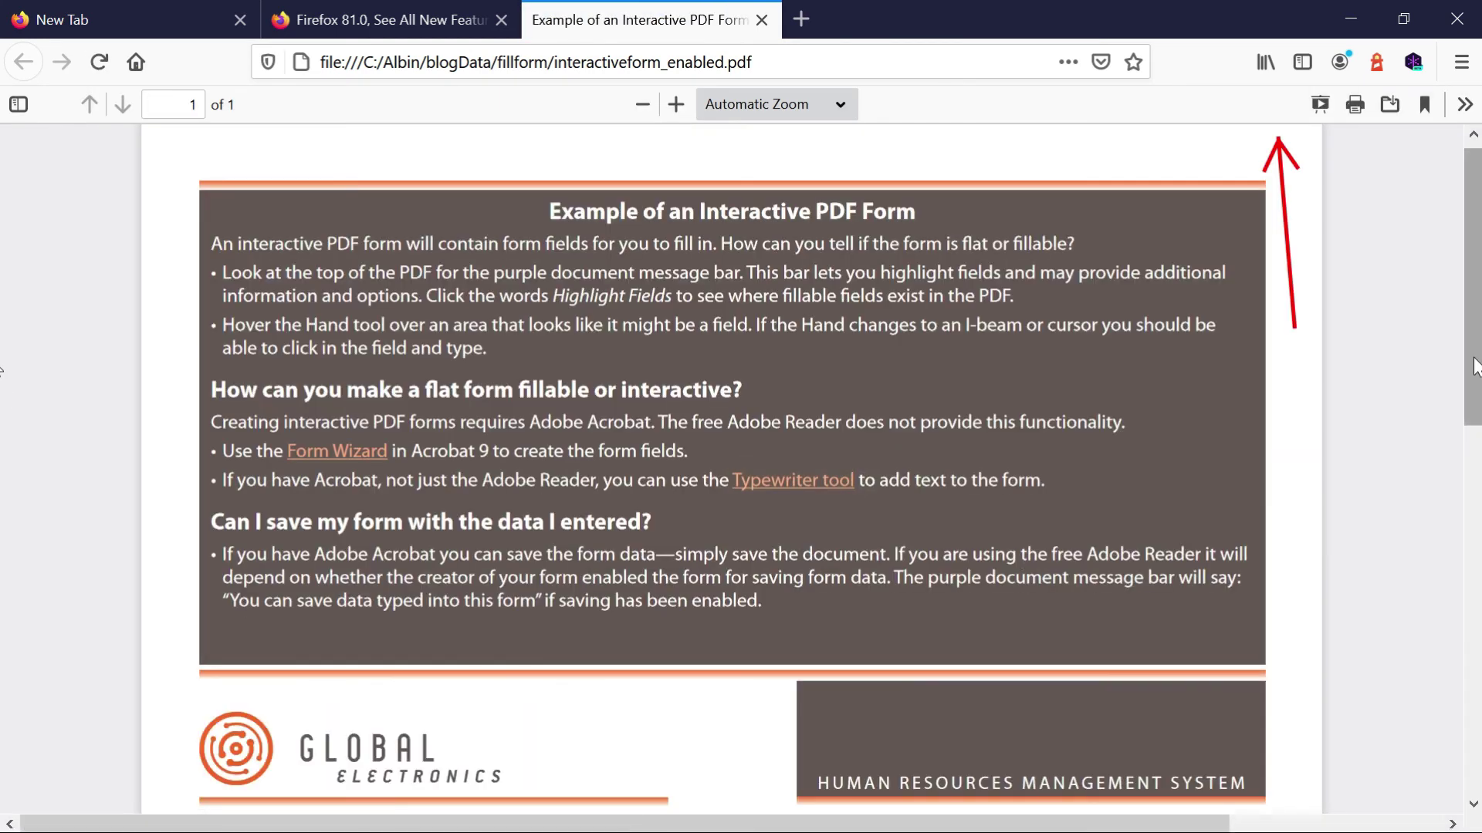
Scroll down to the unsupported-forms notice, then return to the Firefox 81.0 release notes about AcroForm filling
scroll(1456, 474, down, 3)
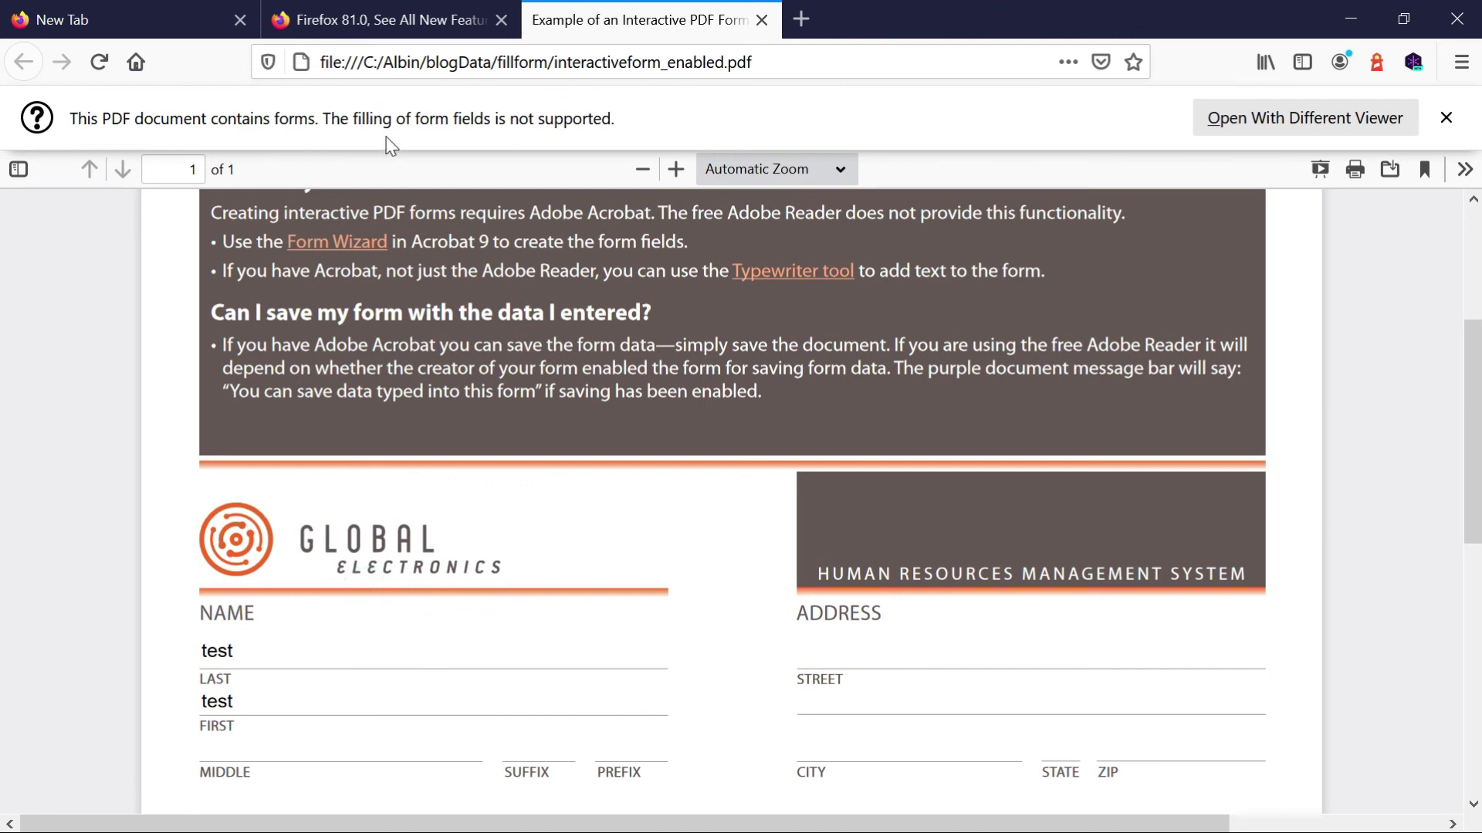
click(352, 23)
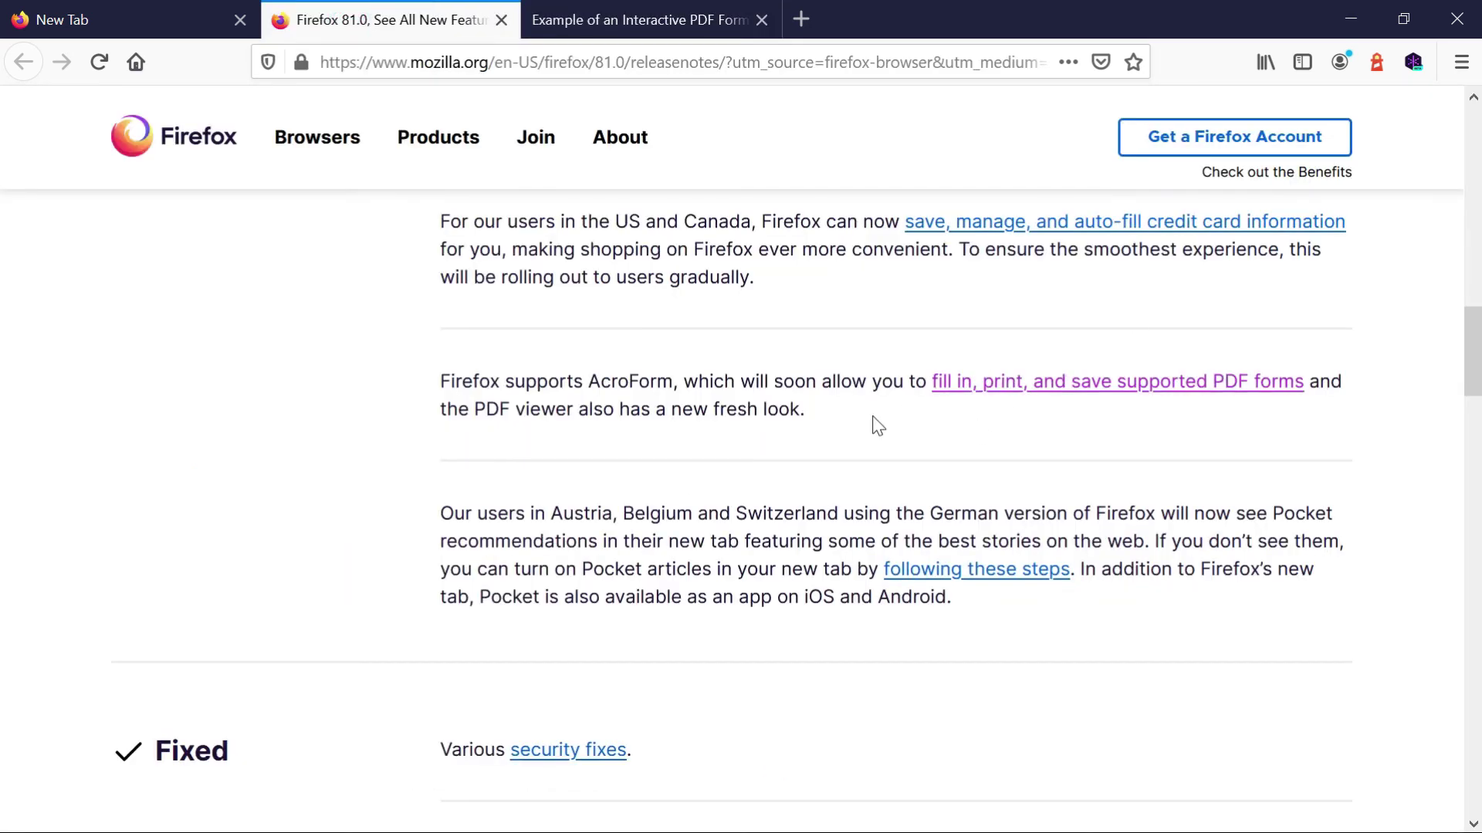